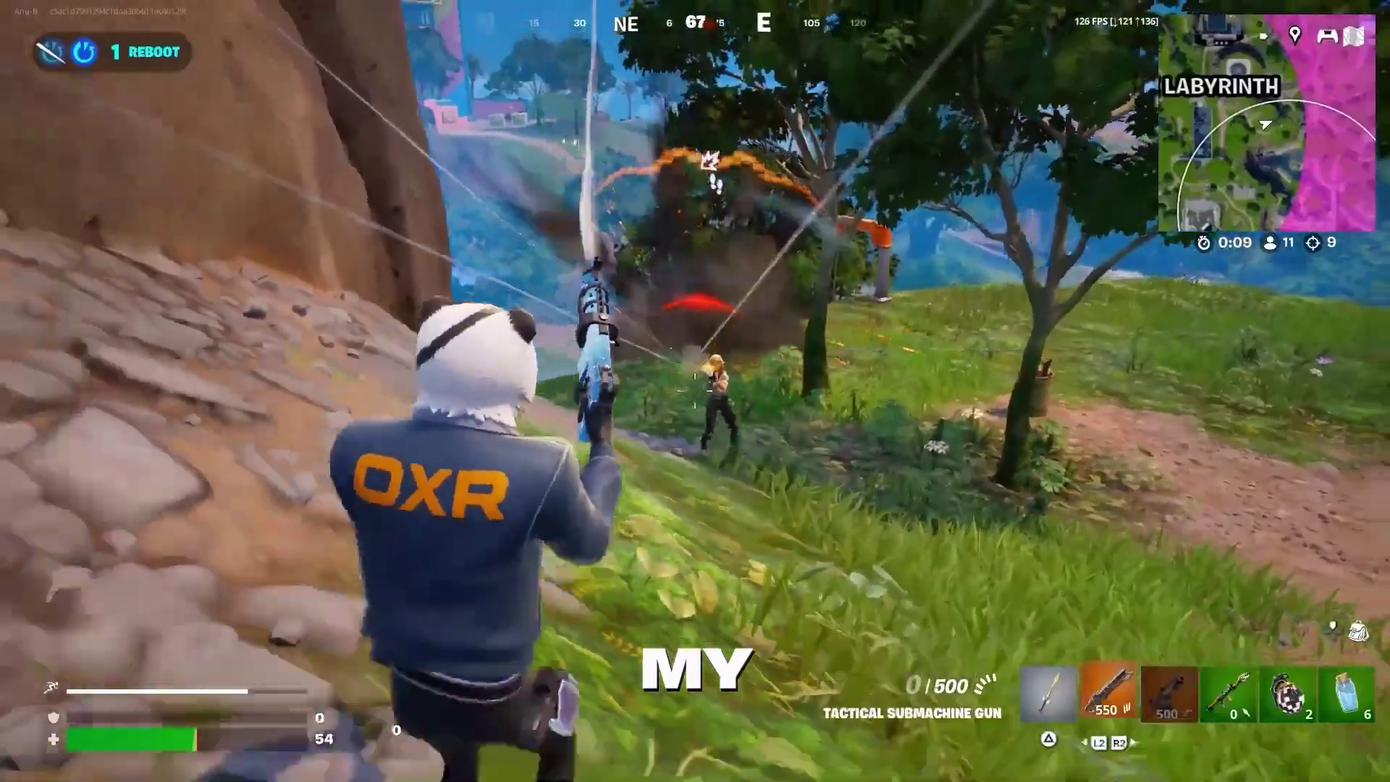
pyautogui.press('2')
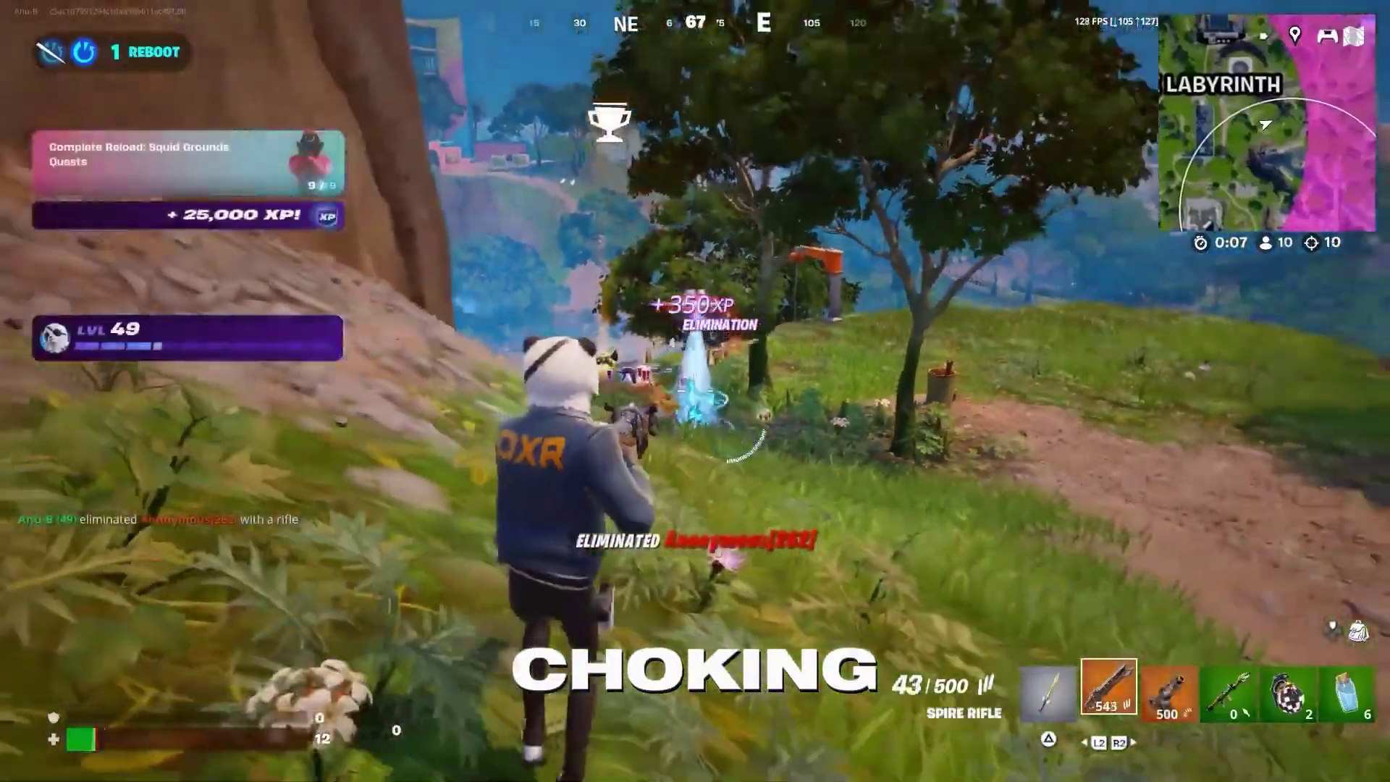
pyautogui.press('6')
pyautogui.press('w')
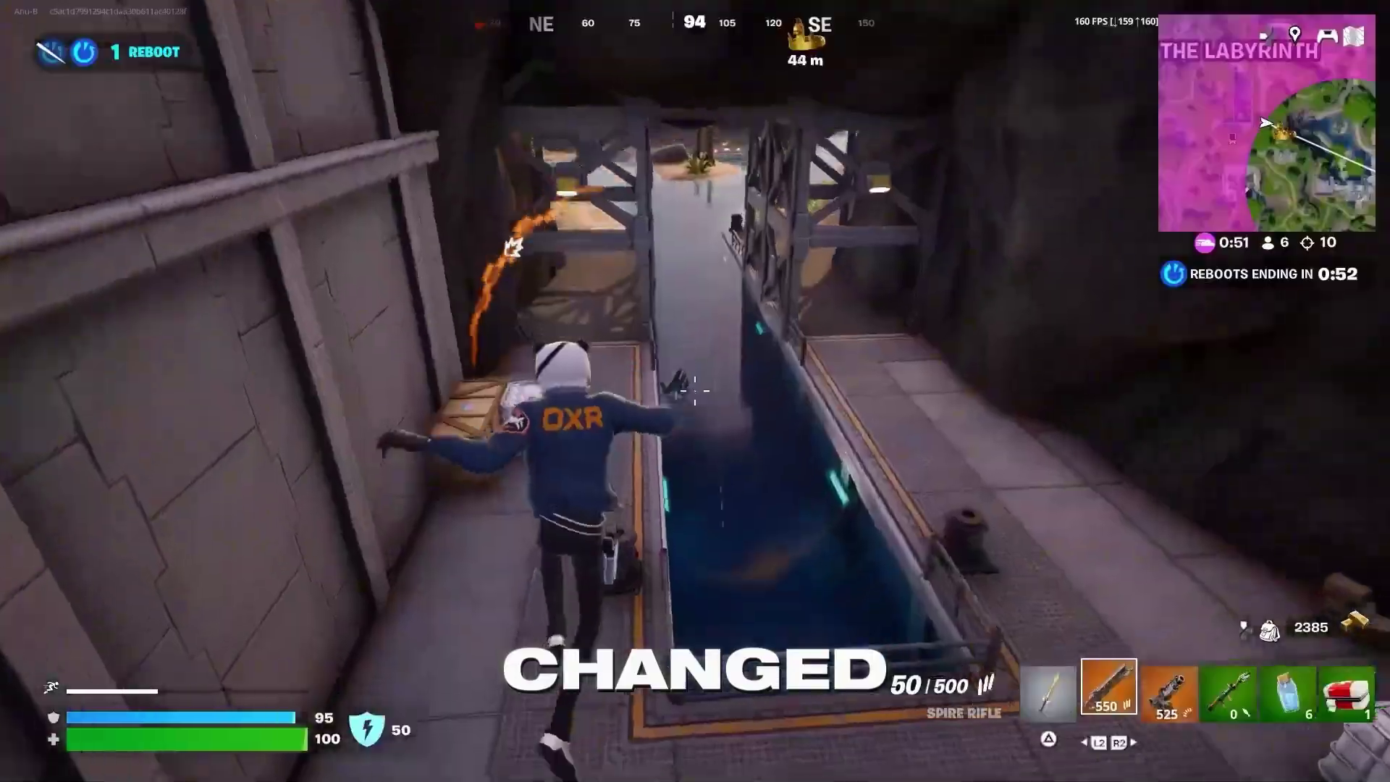
pyautogui.press('w')
pyautogui.press('w')
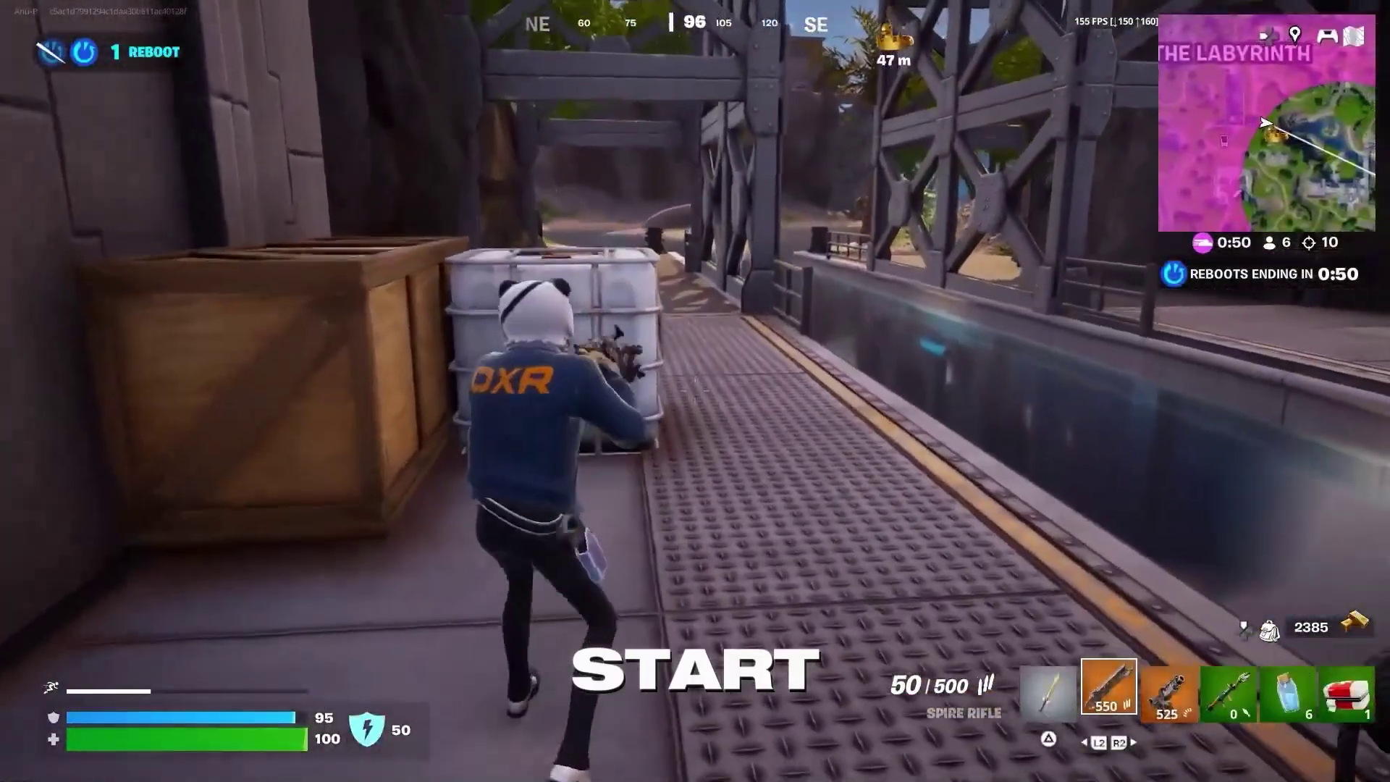
pyautogui.press('w')
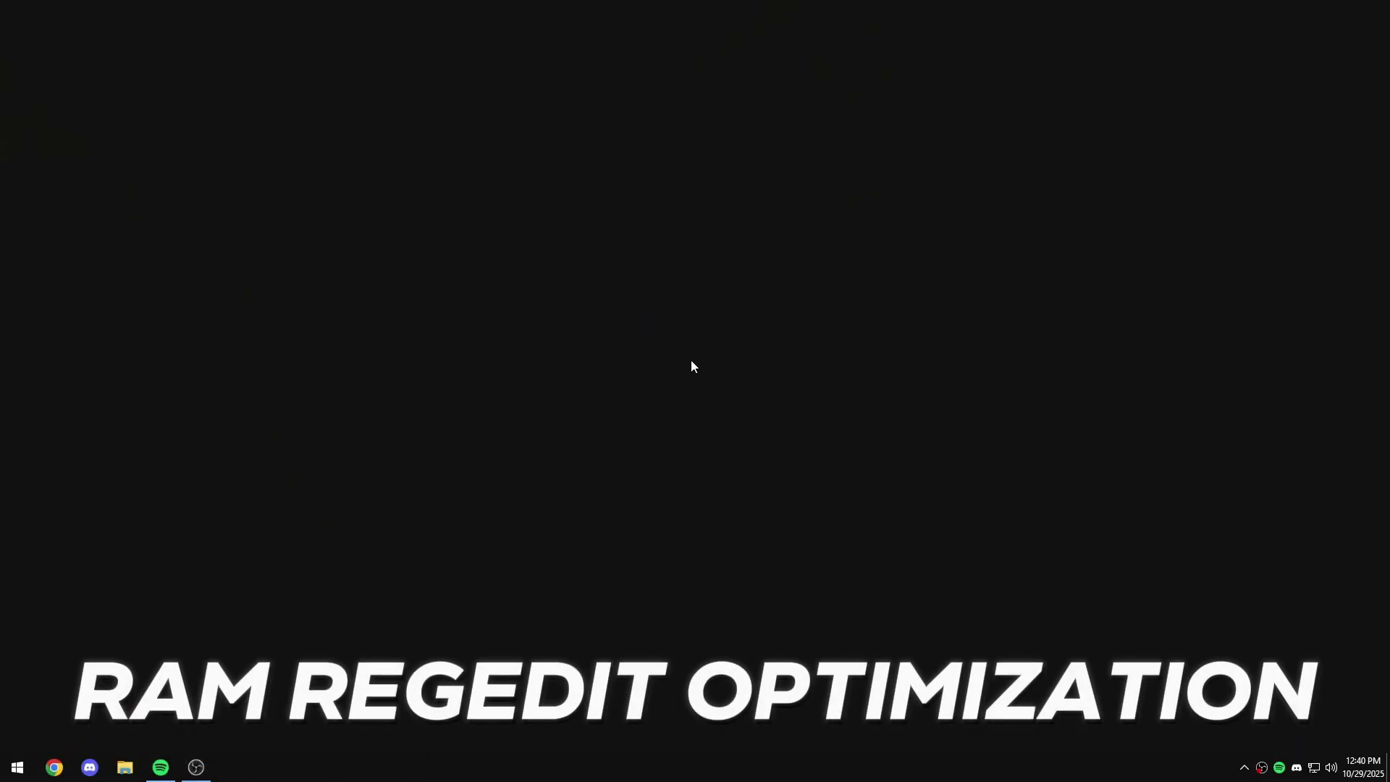
# Step: Find and open the Registry Editor
pyautogui.click(12, 773)
pyautogui.write('reg')
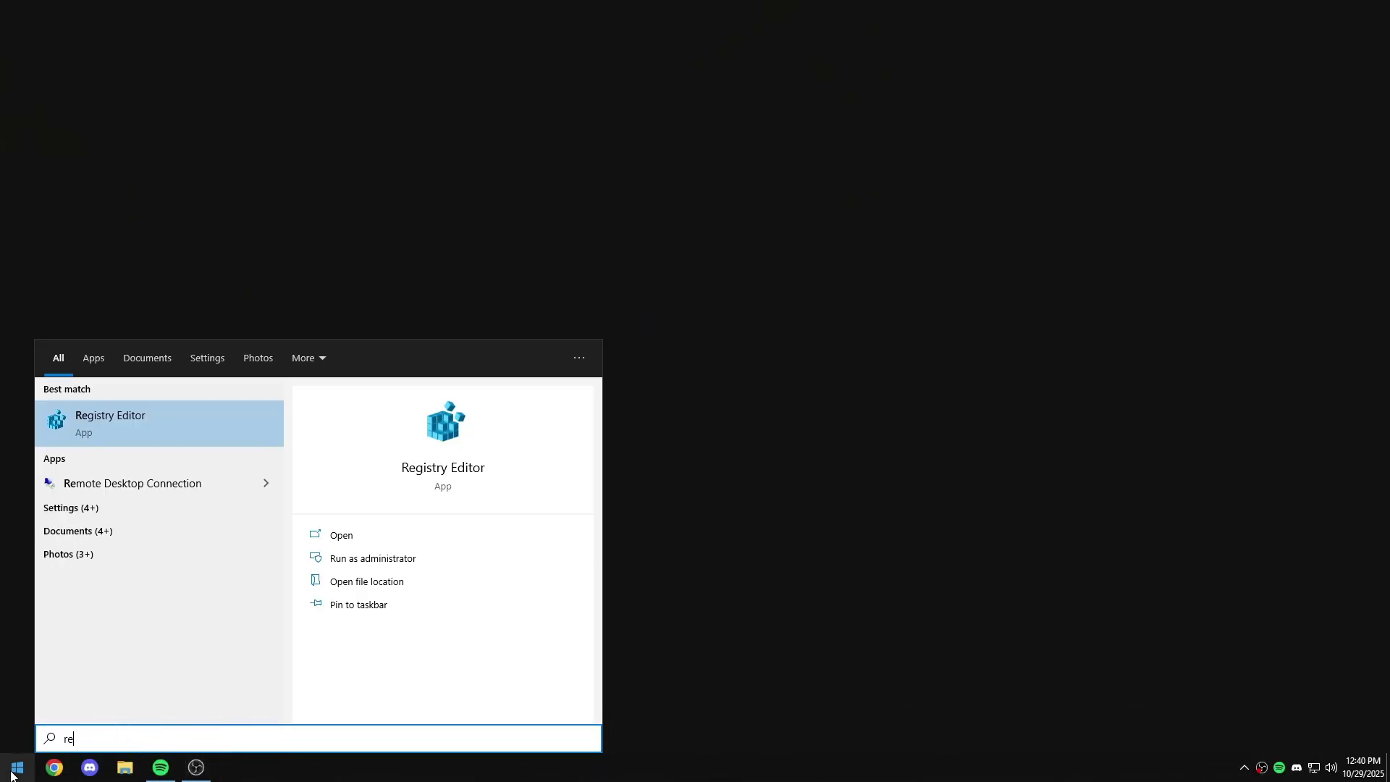
pyautogui.click(120, 426)
# Step: Expand the registry tree along HKEY_LOCAL_MACHINE\SYSTEM\CurrentControlSet\Control
pyautogui.click(79, 173)
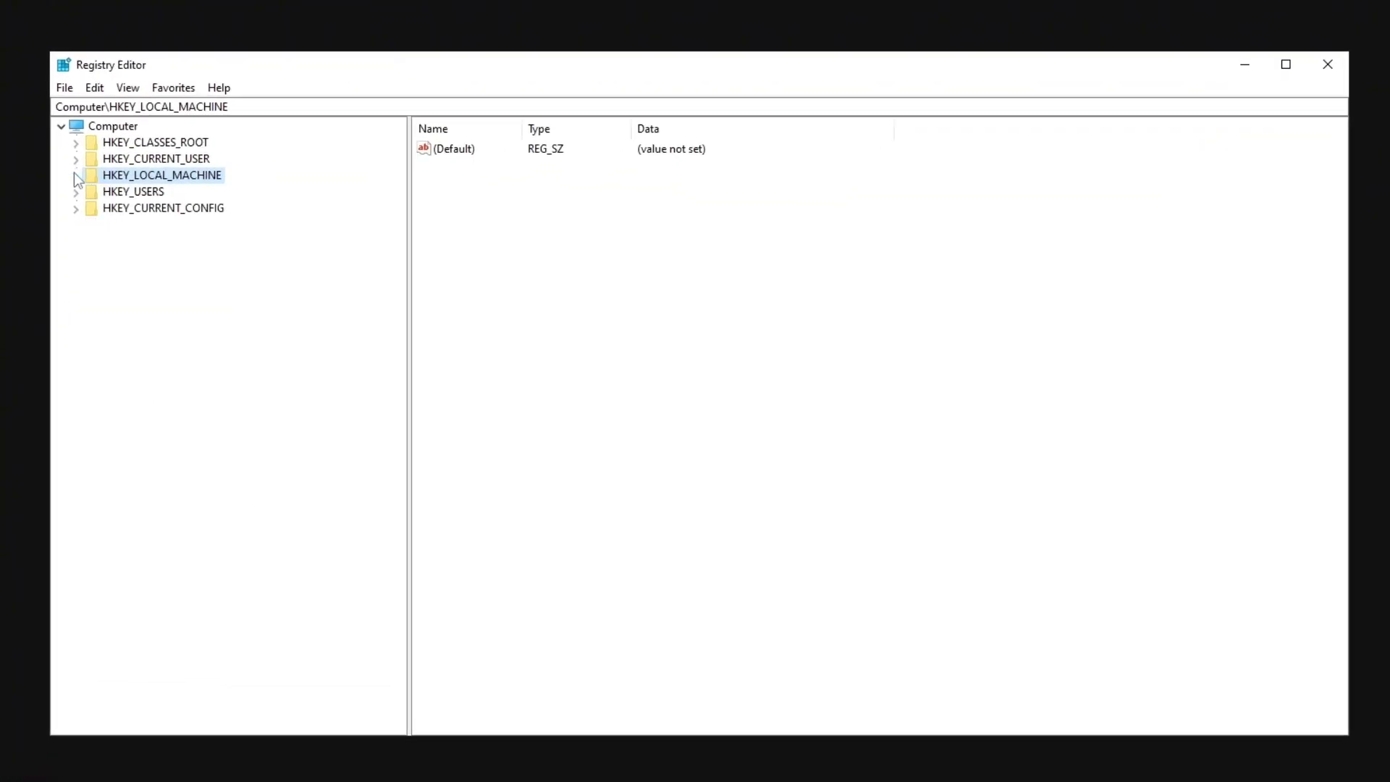
pyautogui.click(78, 174)
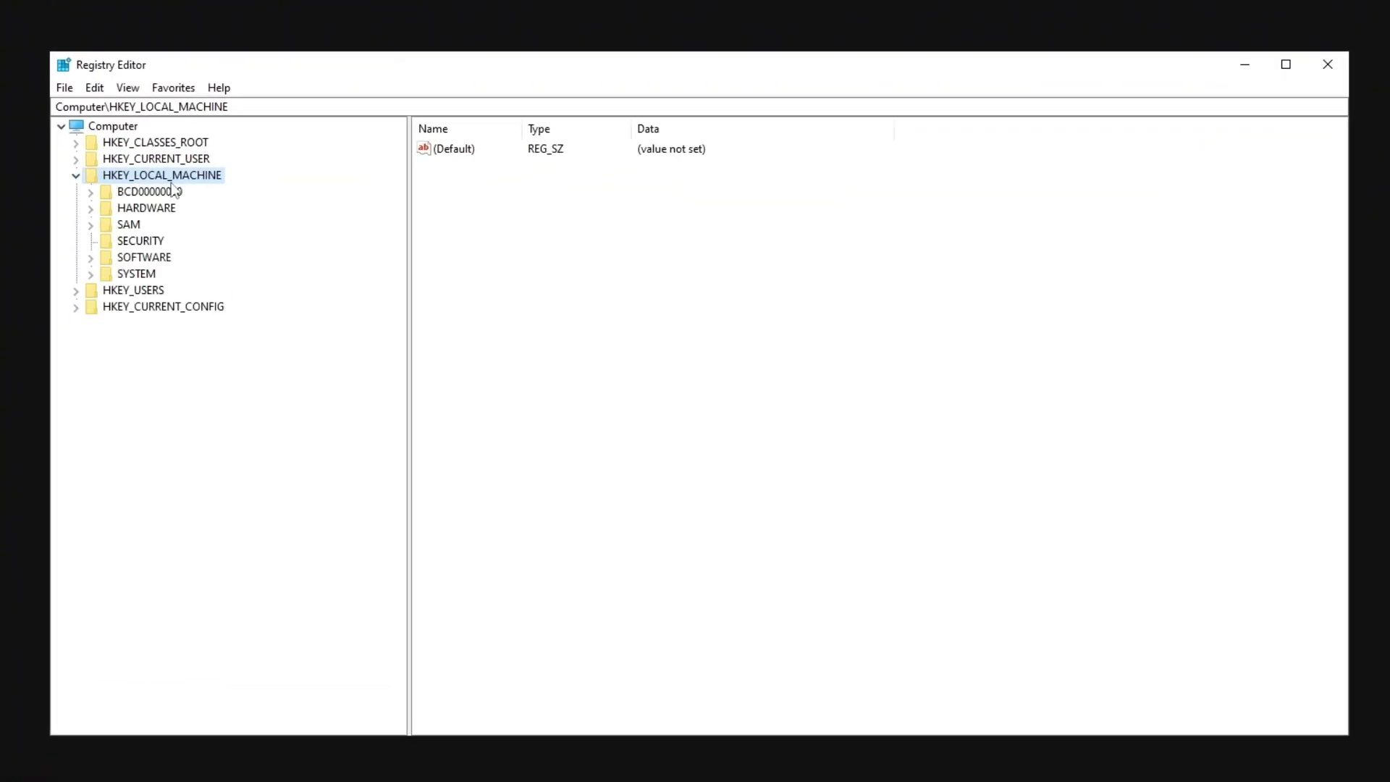
pyautogui.click(142, 274)
pyautogui.click(91, 274)
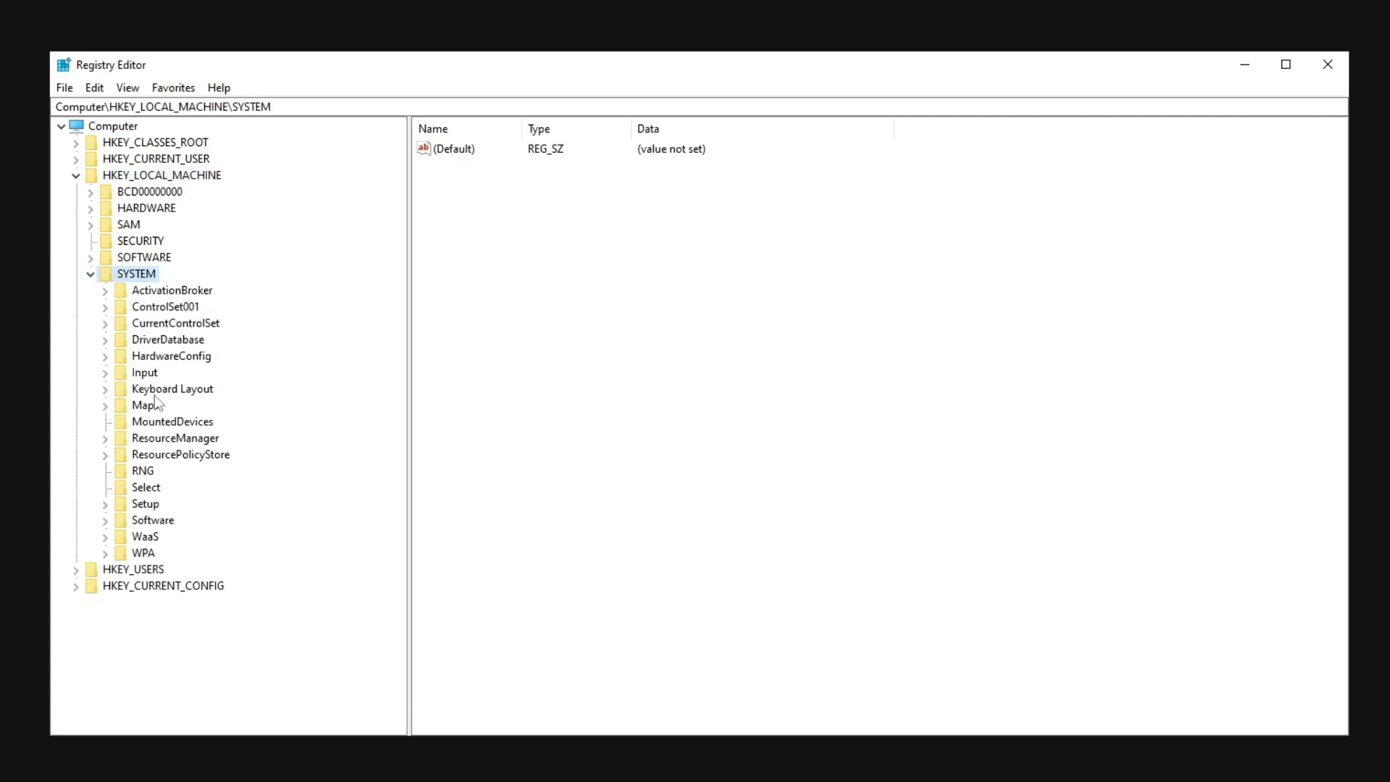
pyautogui.click(142, 326)
pyautogui.click(105, 324)
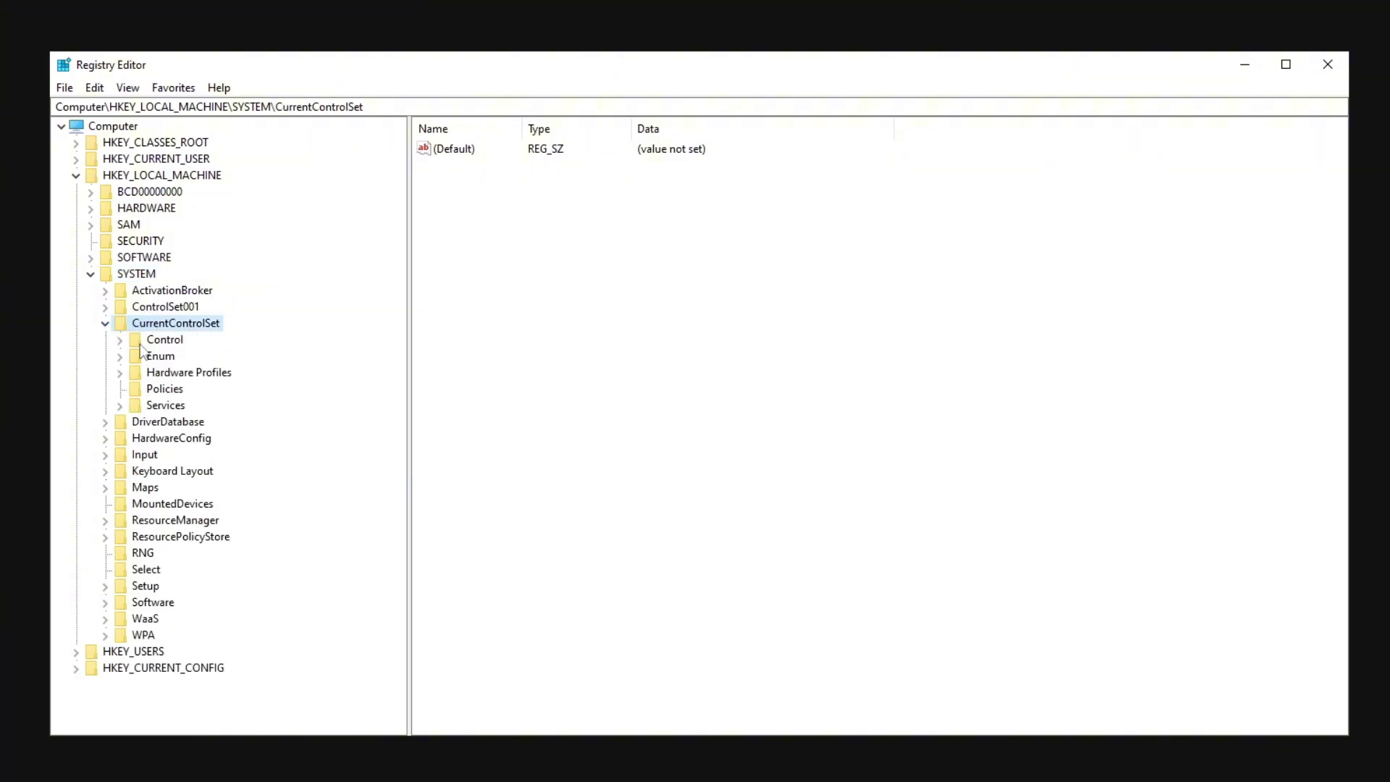
pyautogui.click(164, 340)
pyautogui.click(119, 340)
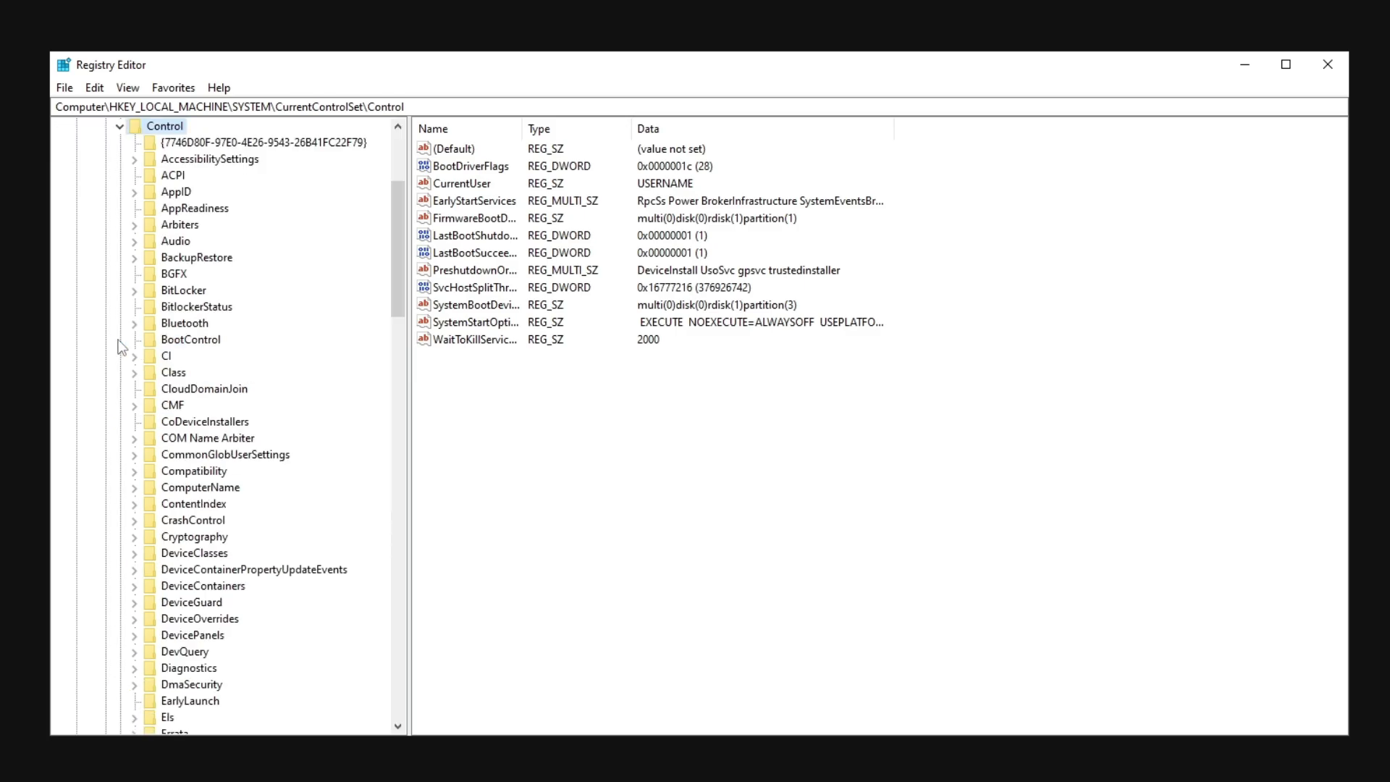
# Step: Expand the Session Manager key under Control and open its Memory Management subkey
pyautogui.scroll(-15, 187, 357)
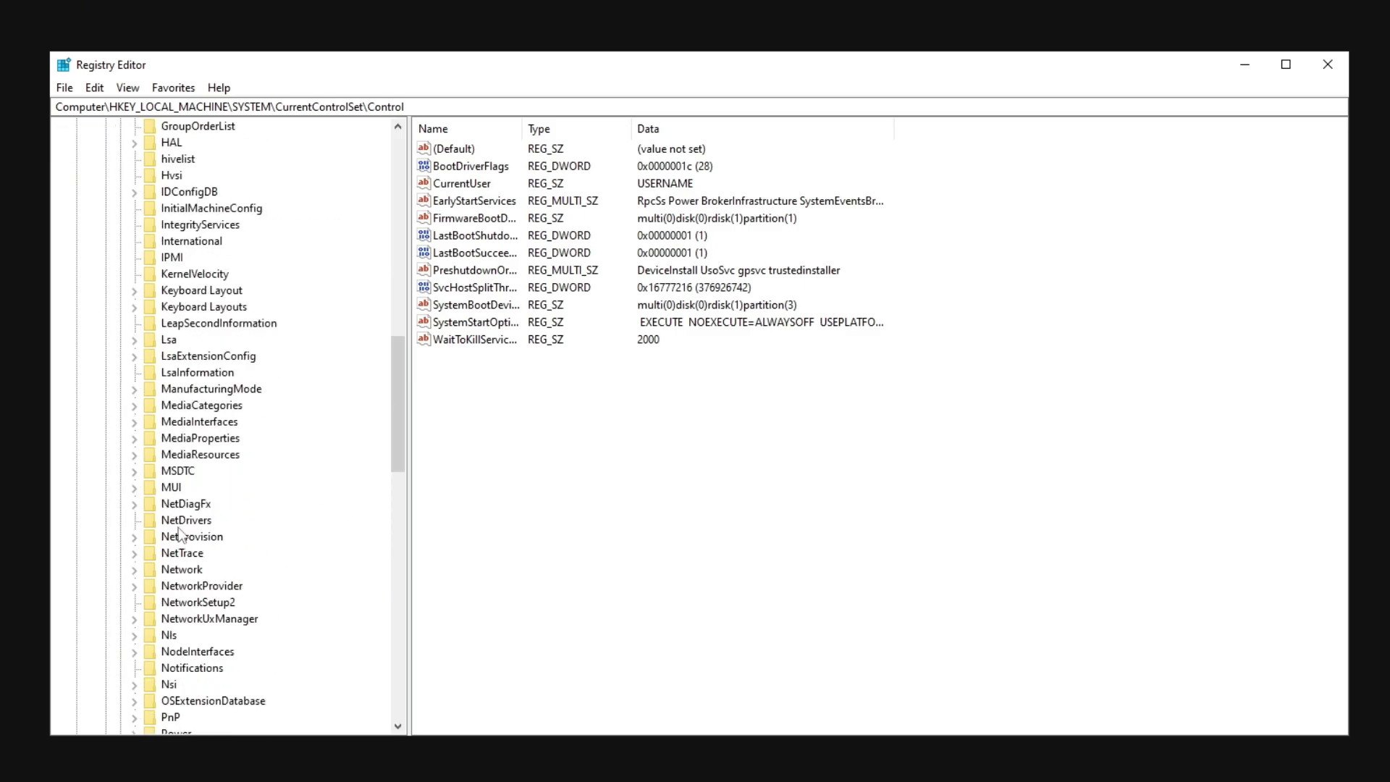
pyautogui.scroll(-4, 181, 536)
pyautogui.scroll(-2, 181, 536)
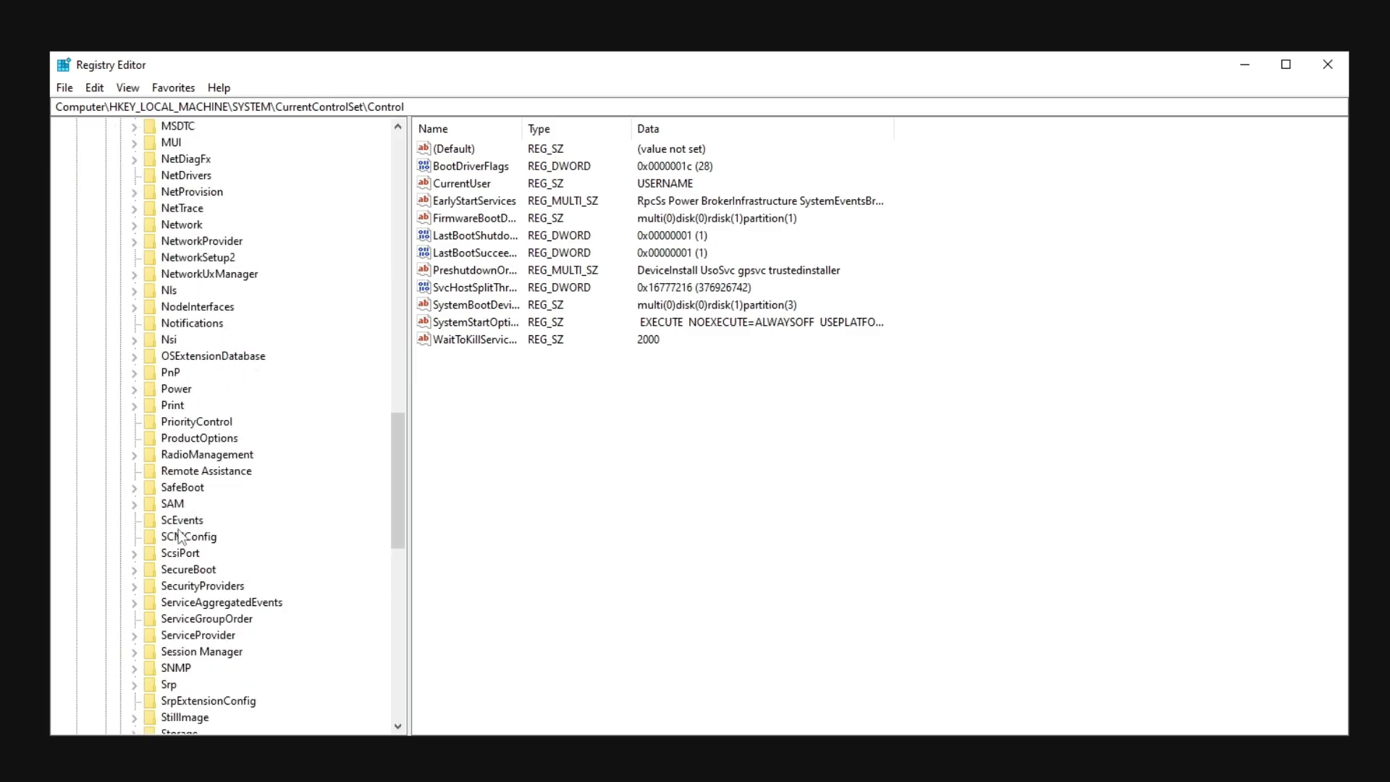
pyautogui.click(186, 654)
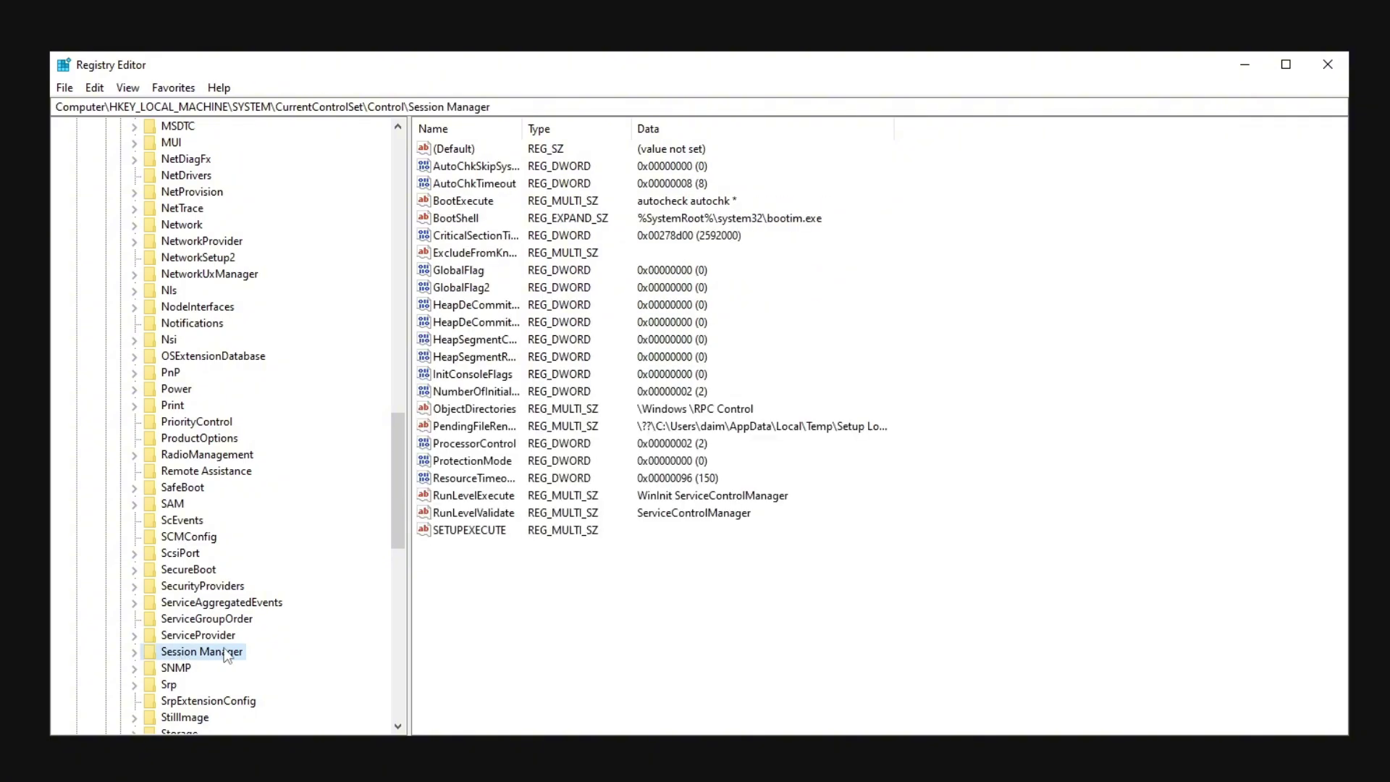
pyautogui.scroll(-5, 186, 543)
pyautogui.scroll(2, 186, 400)
pyautogui.scroll(3, 186, 393)
pyautogui.scroll(-1, 188, 427)
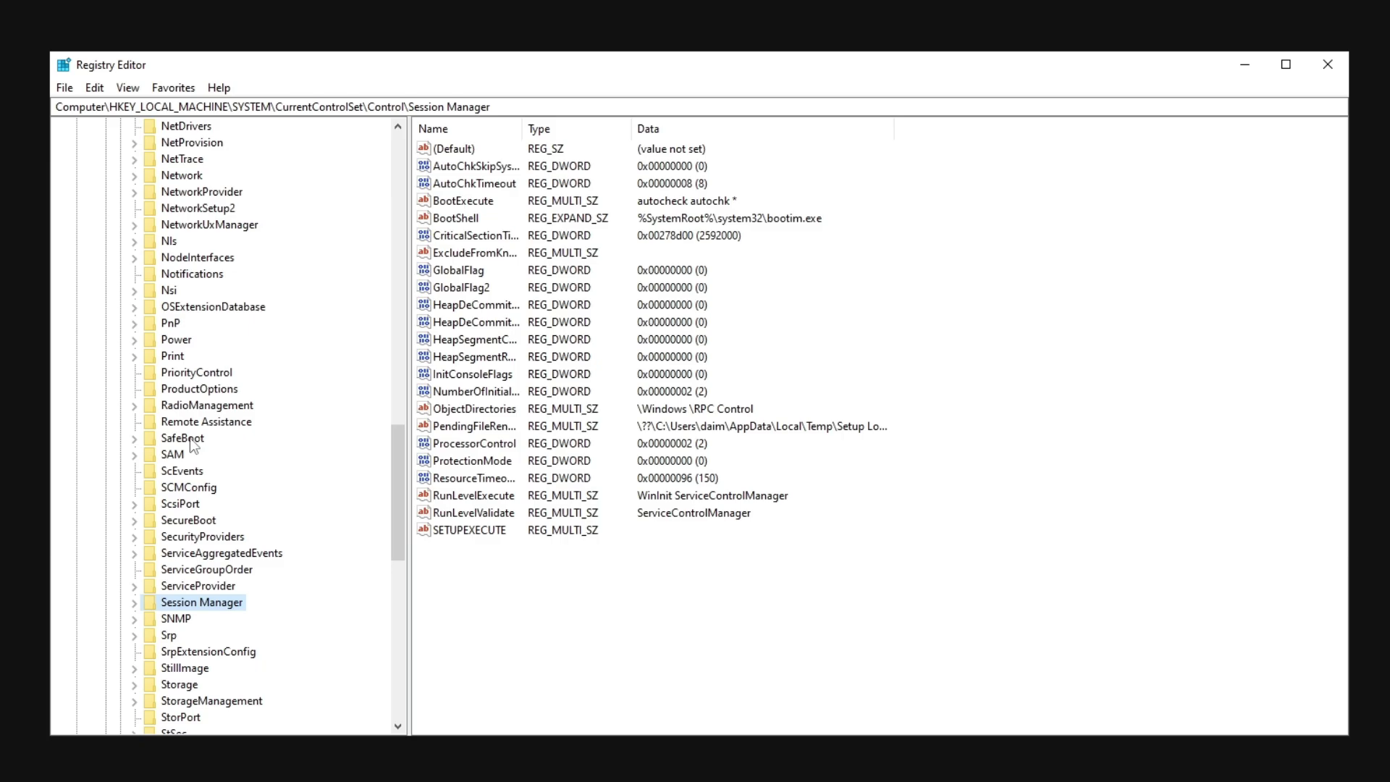
pyautogui.scroll(-1, 193, 445)
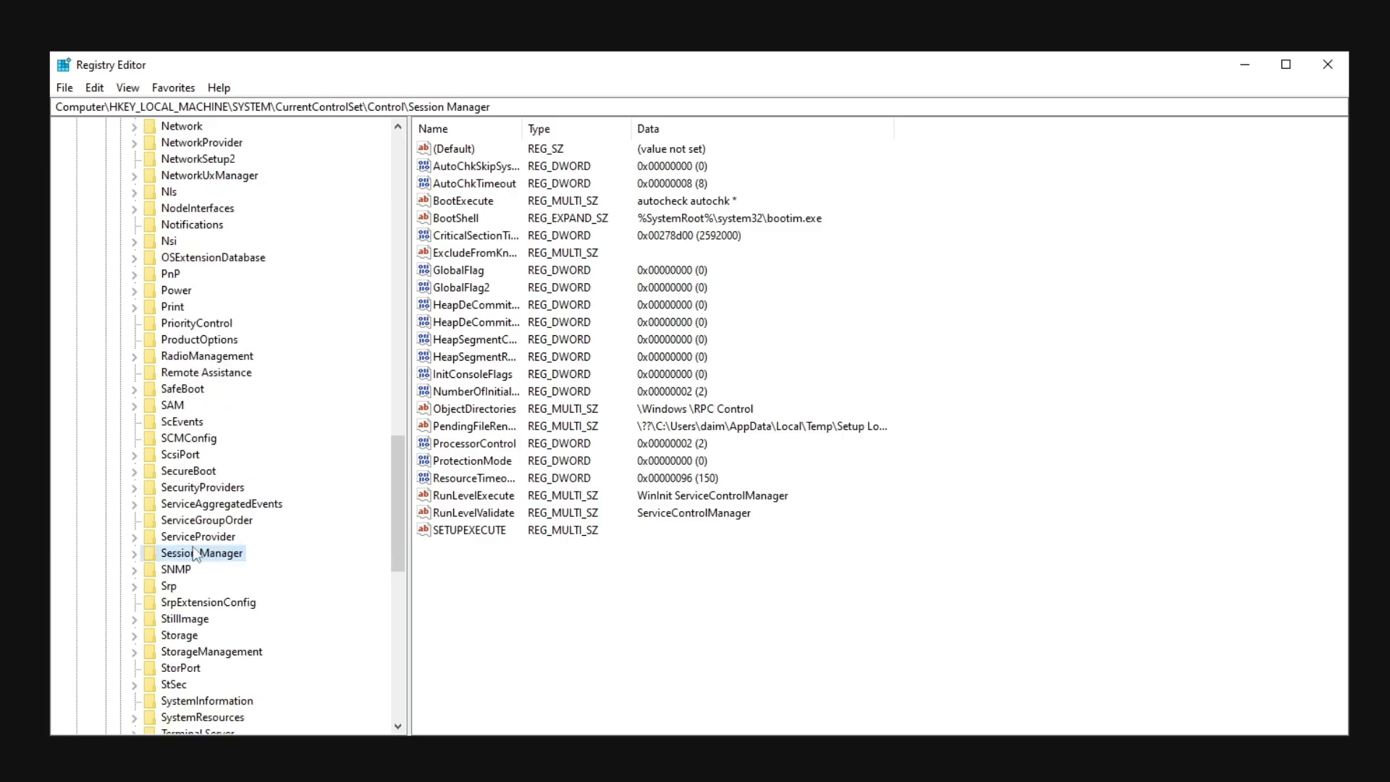
pyautogui.click(134, 554)
pyautogui.scroll(-2, 208, 544)
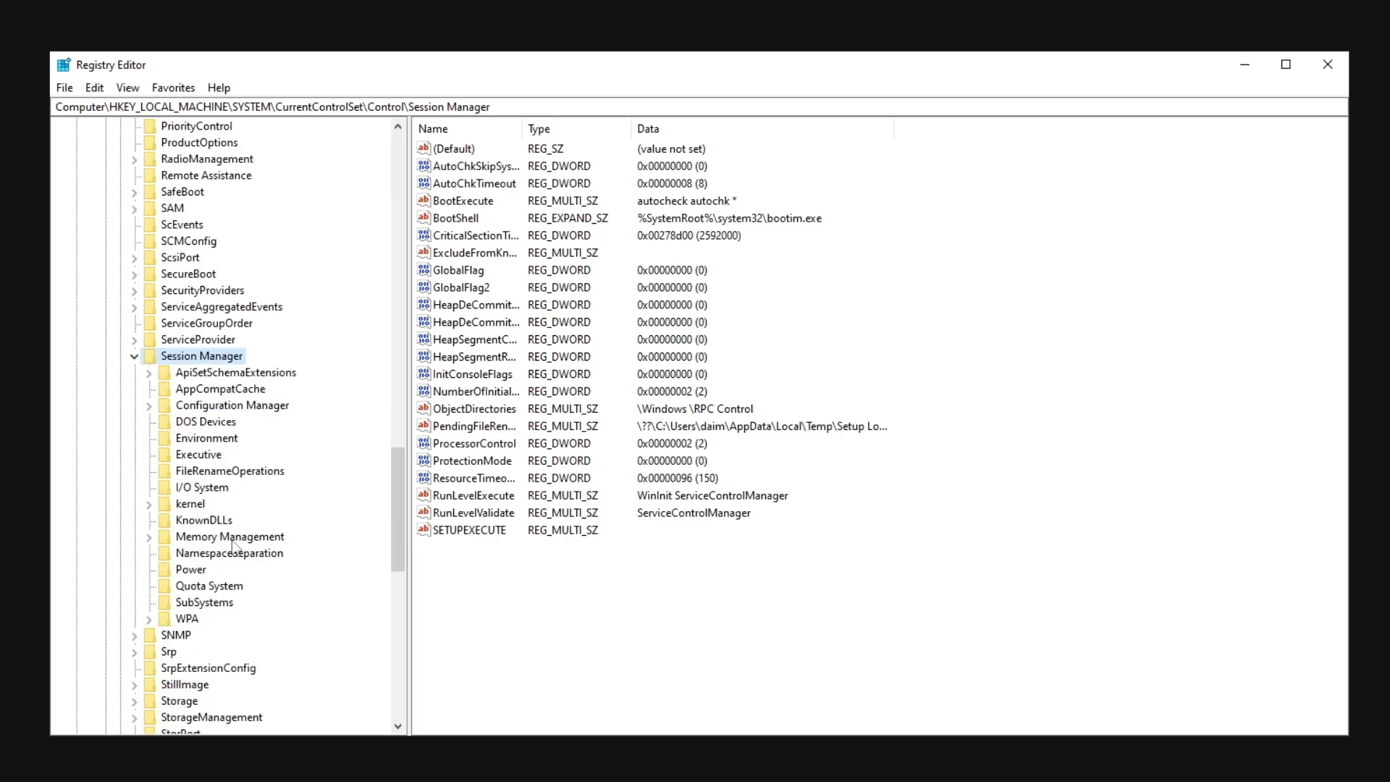
pyautogui.click(221, 538)
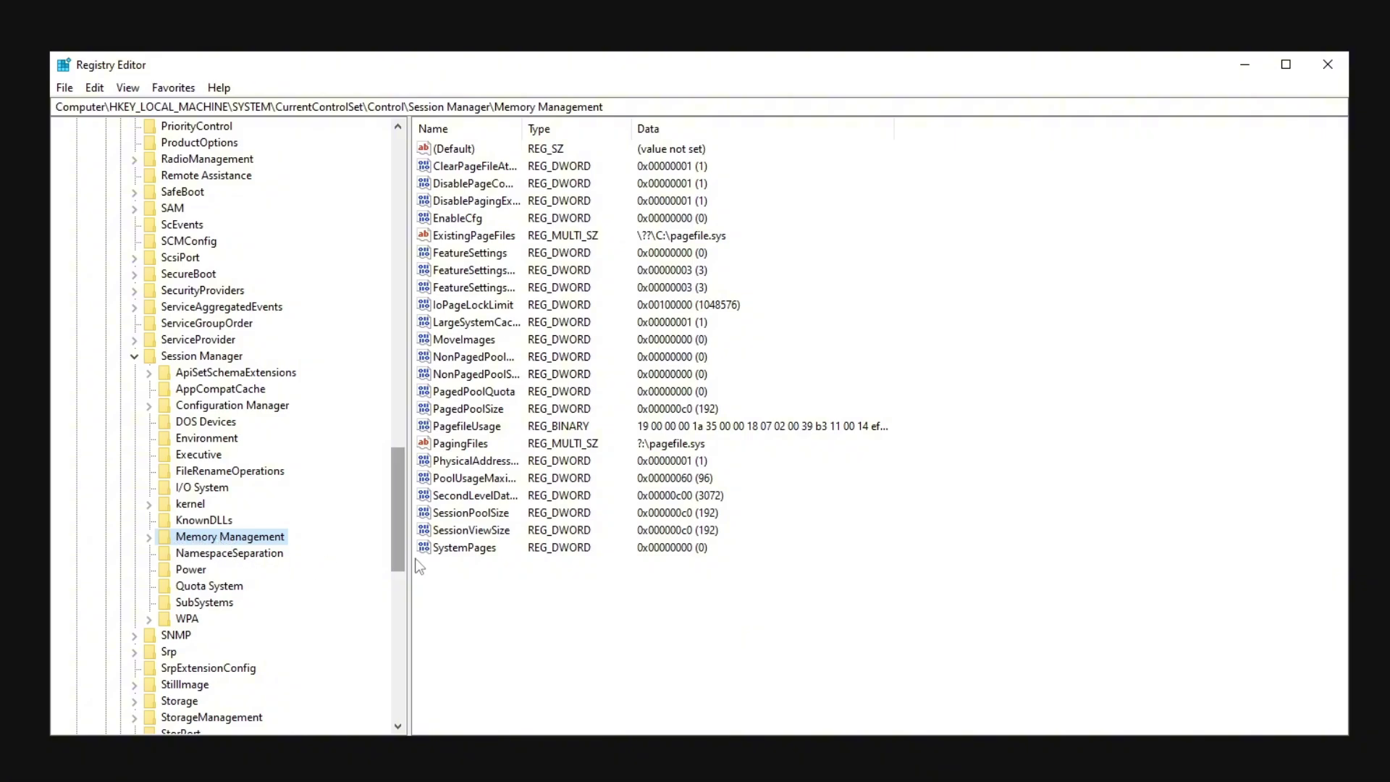
# Step: Set the LargeSystemCache DWORD in Memory Management to 1, with hexadecimal base
pyautogui.click(467, 322)
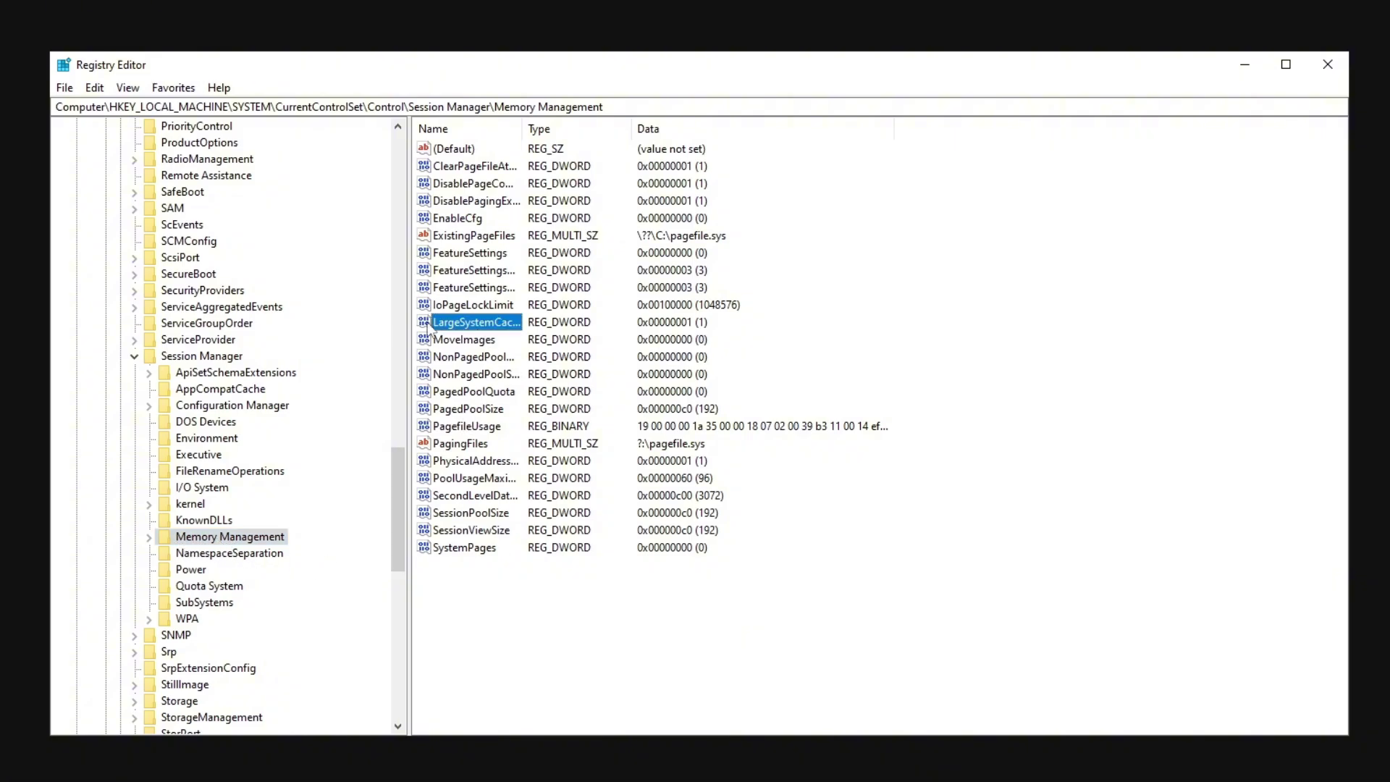
pyautogui.doubleClick(469, 324)
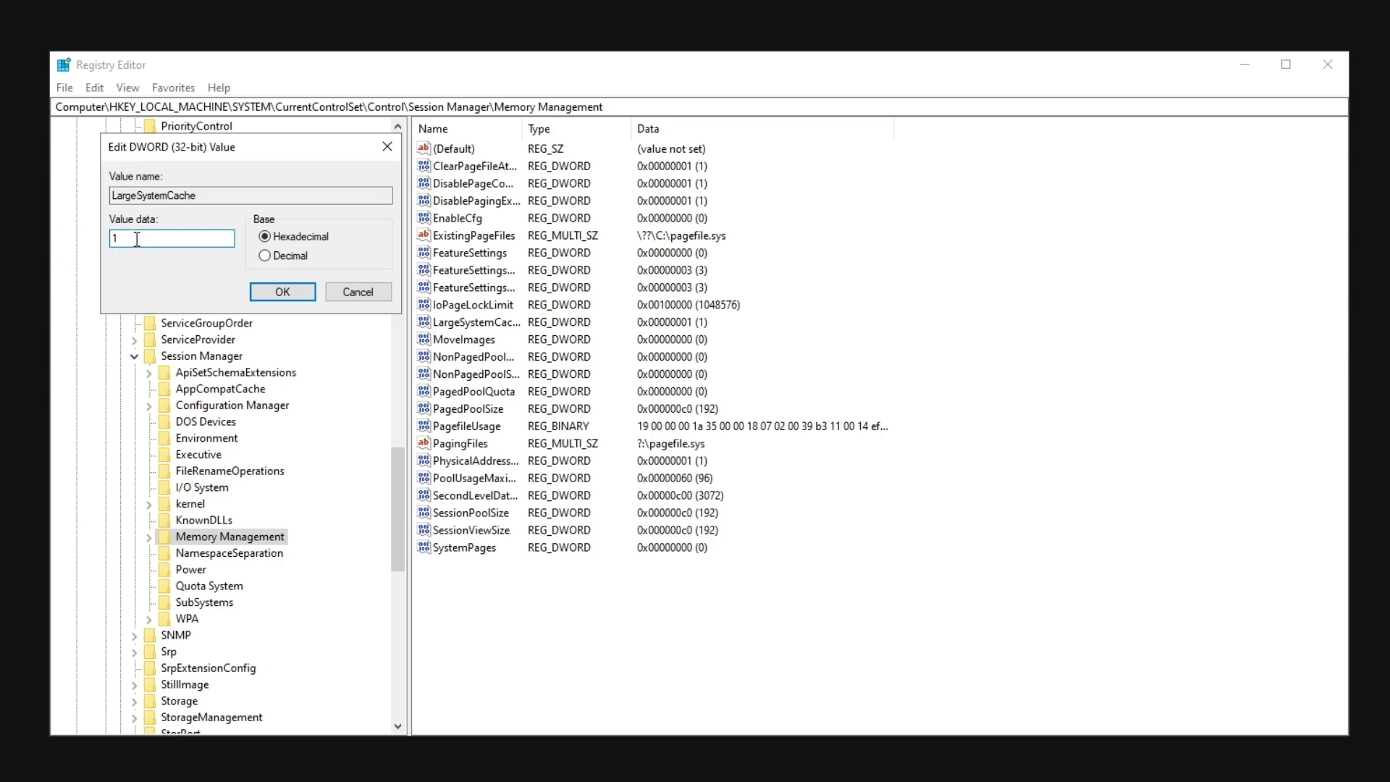
pyautogui.click(281, 294)
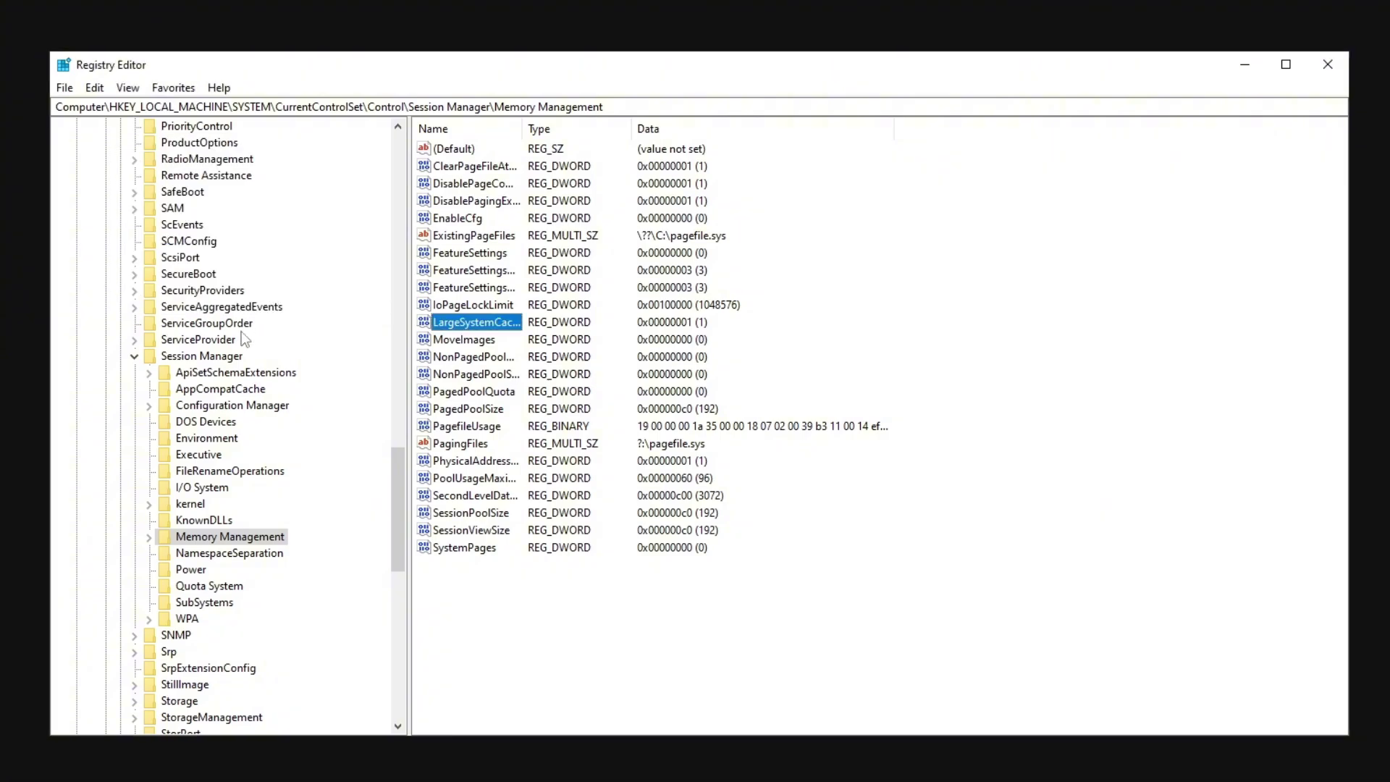
# Step: Set the PagedPoolSize DWORD in Memory Management to c0, with hexadecimal base
pyautogui.click(474, 413)
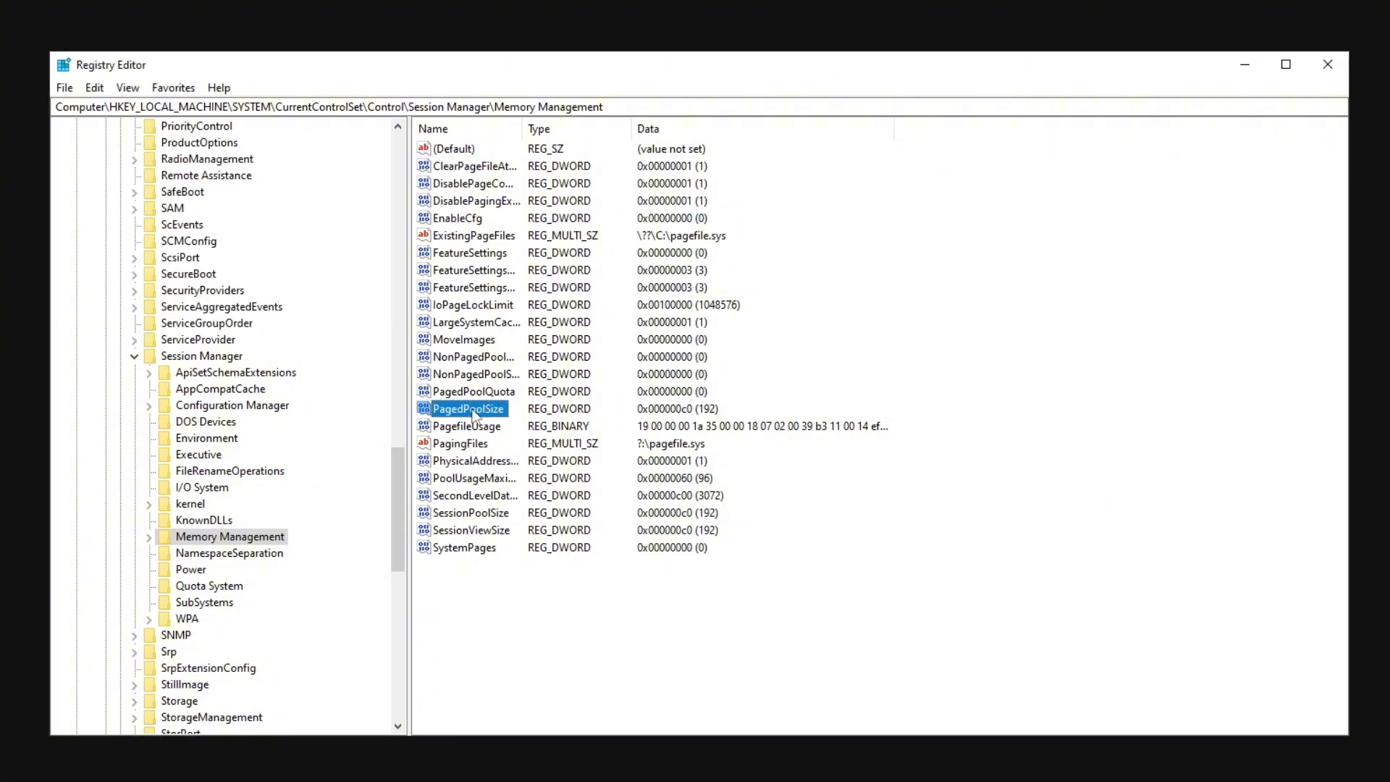
pyautogui.doubleClick(483, 411)
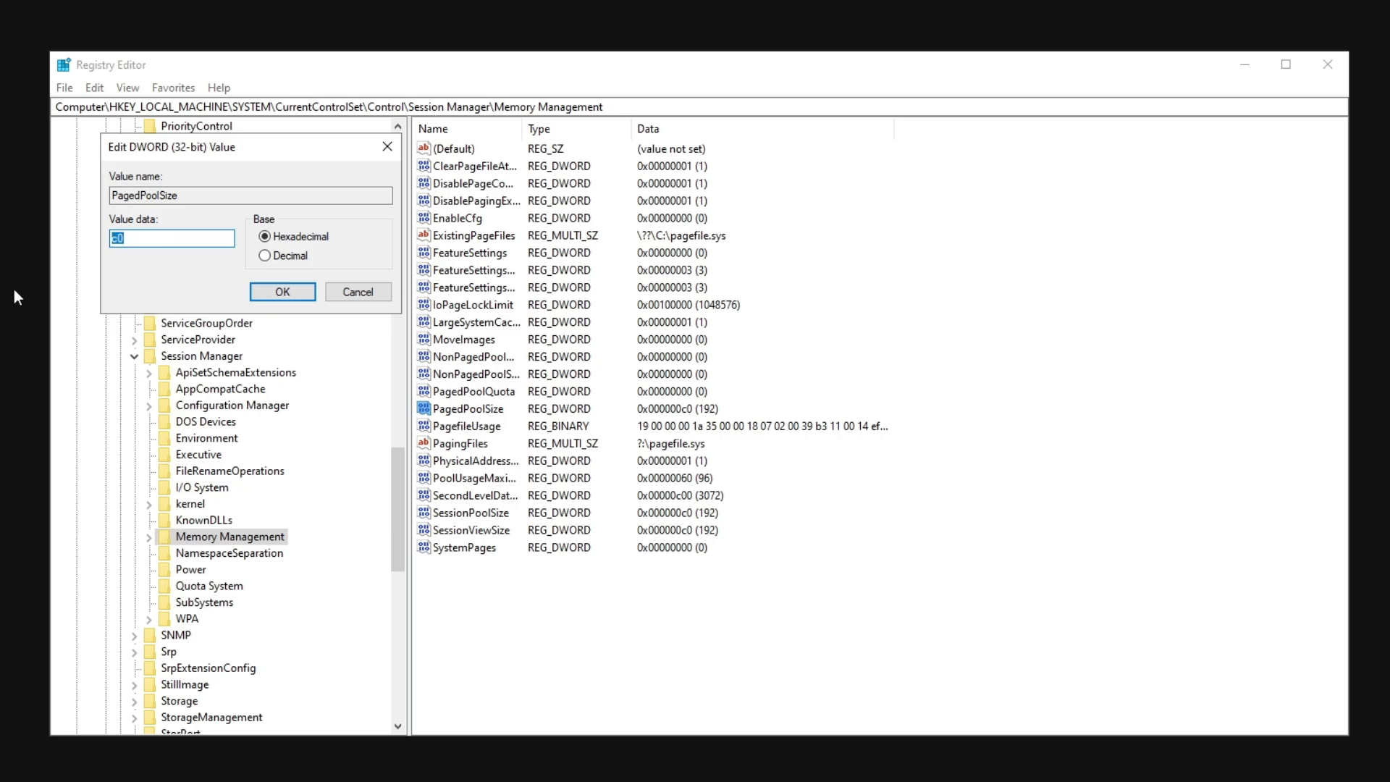
pyautogui.write('c0')
pyautogui.doubleClick(137, 239)
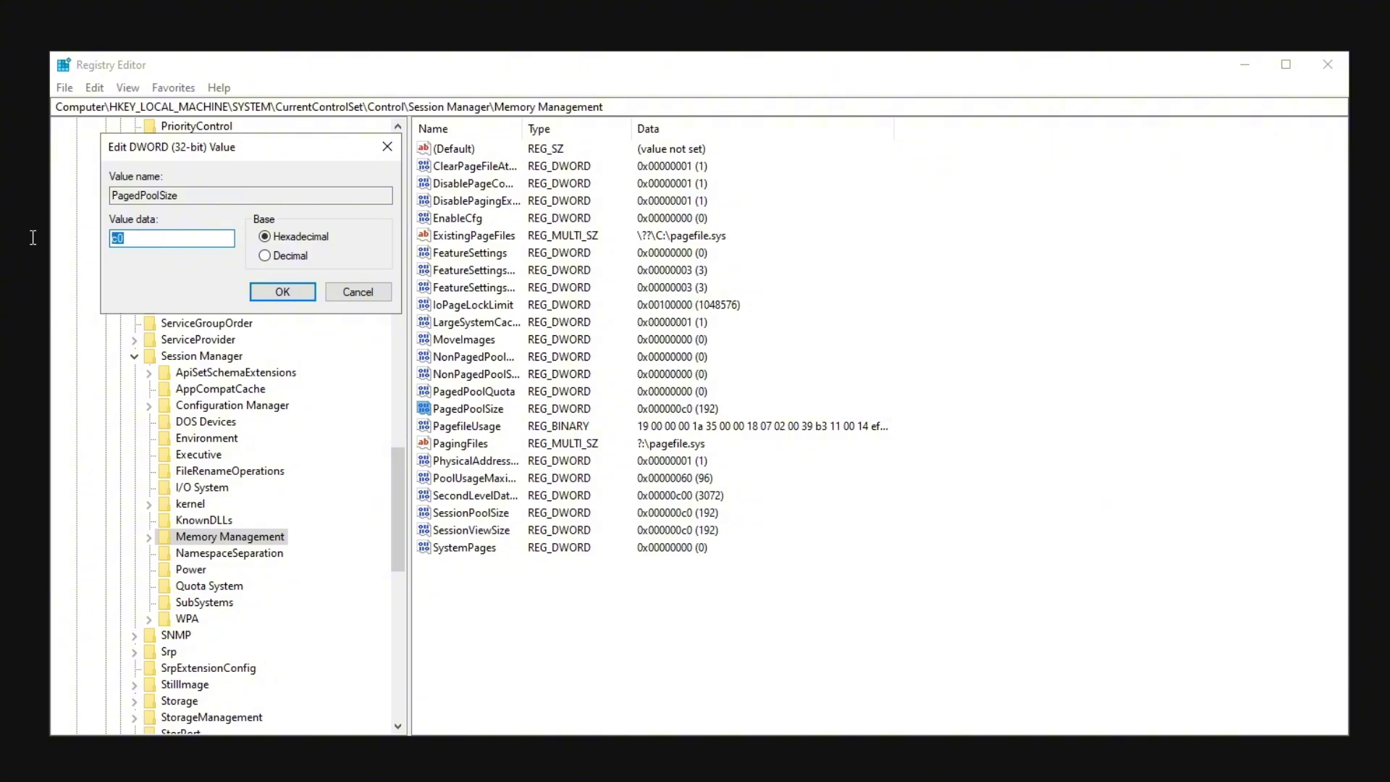
pyautogui.click(264, 293)
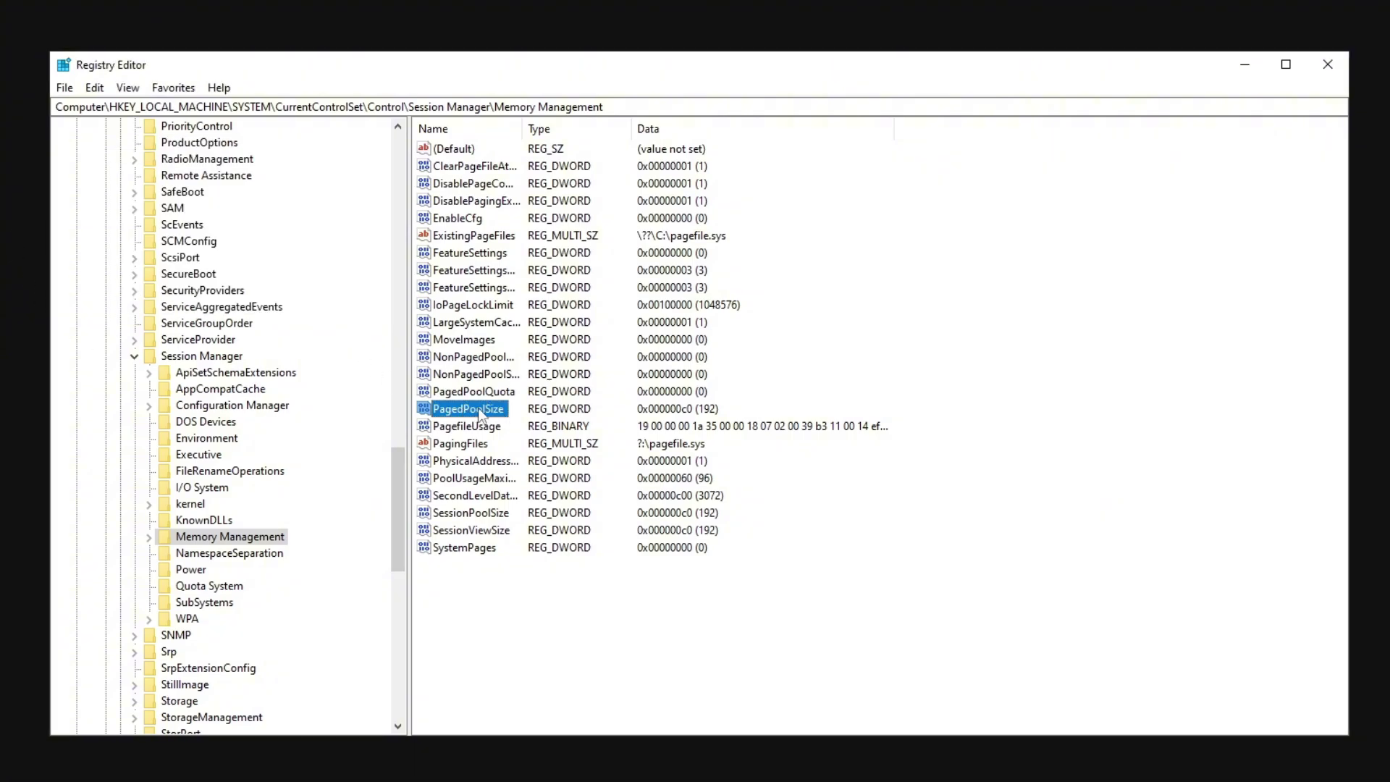
# Step: Review the LargeSystemCache and PagedPoolSize entries and close the Registry Editor
pyautogui.click(467, 327)
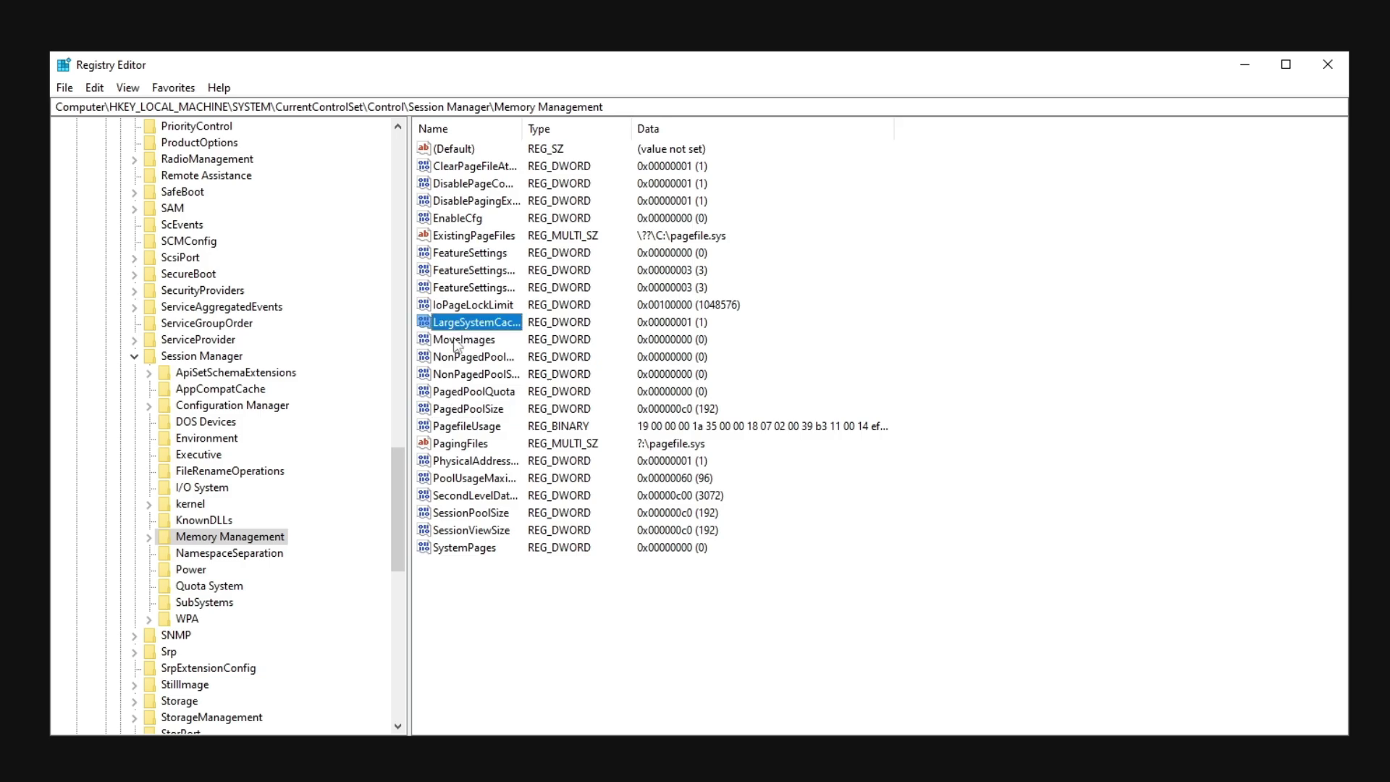
pyautogui.click(474, 410)
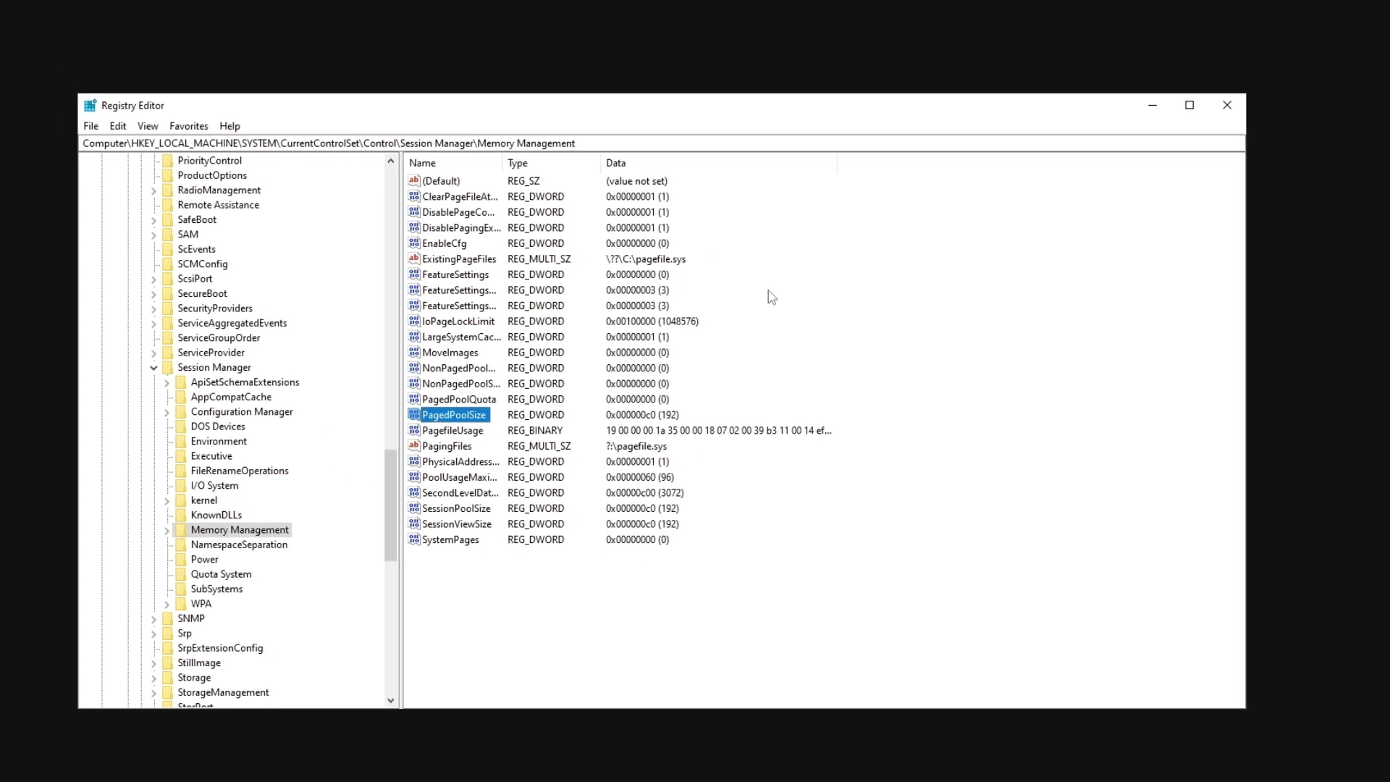
pyautogui.click(1226, 105)
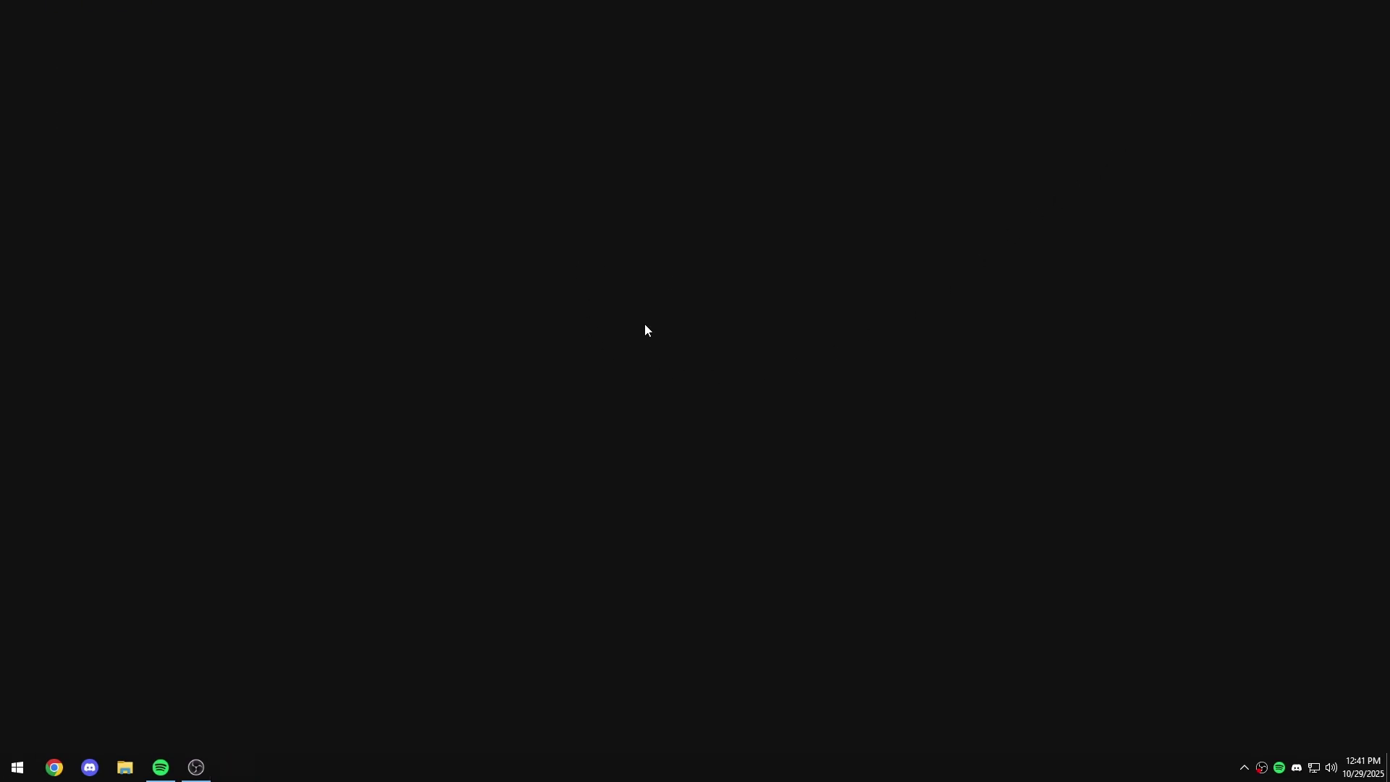
# Step: In File Explorer, open the 1-CPU Optimization folder inside the nested Ultimate RAM & Performance Pack folders in Downloads
pyautogui.click(124, 767)
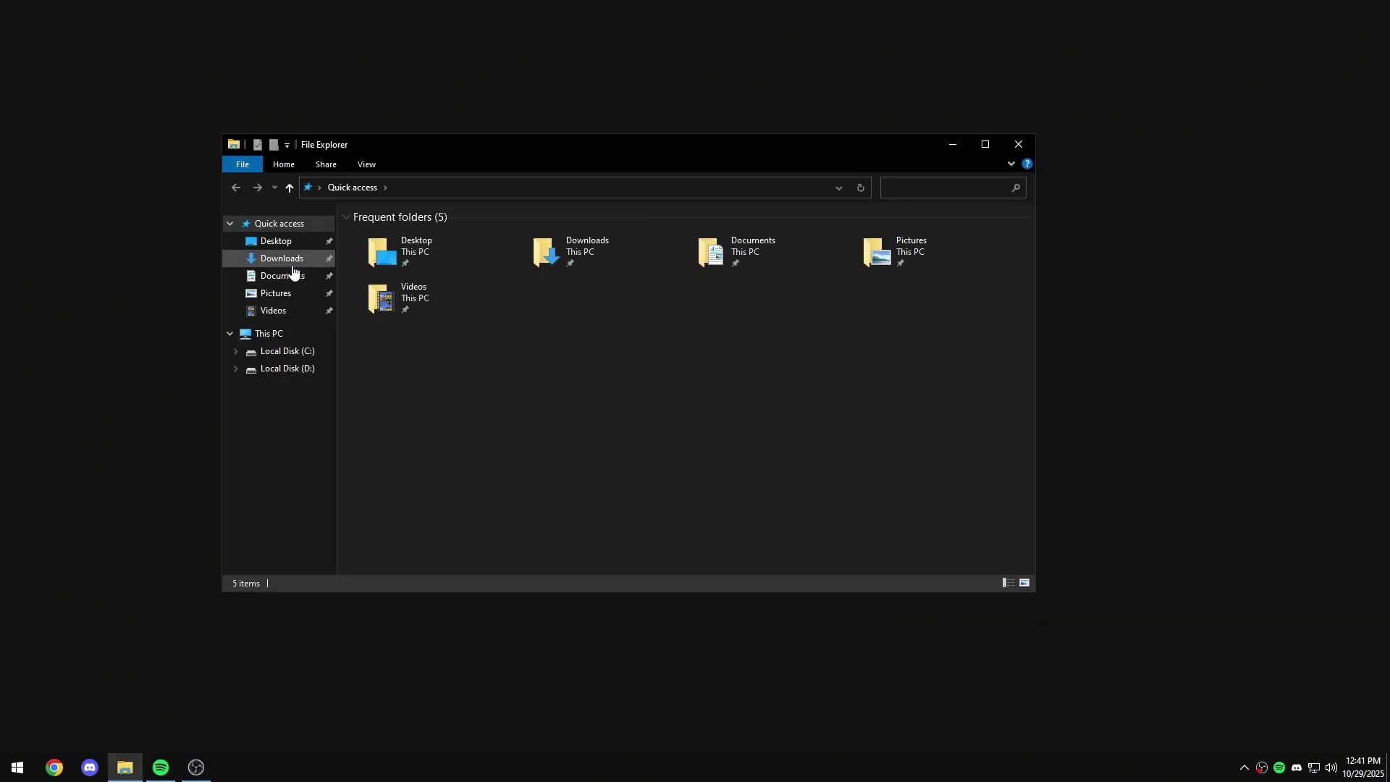
pyautogui.click(289, 261)
pyautogui.click(378, 287)
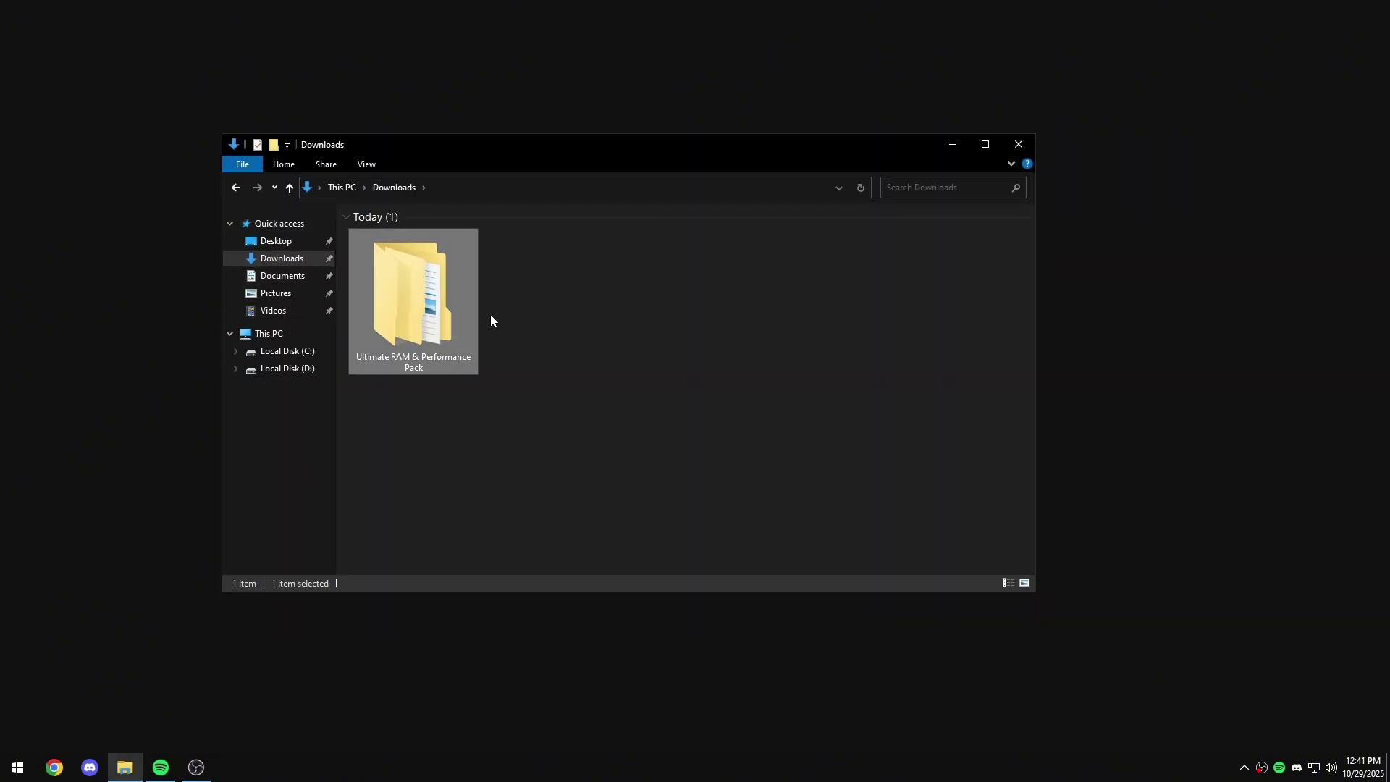
pyautogui.click(557, 271)
pyautogui.doubleClick(426, 305)
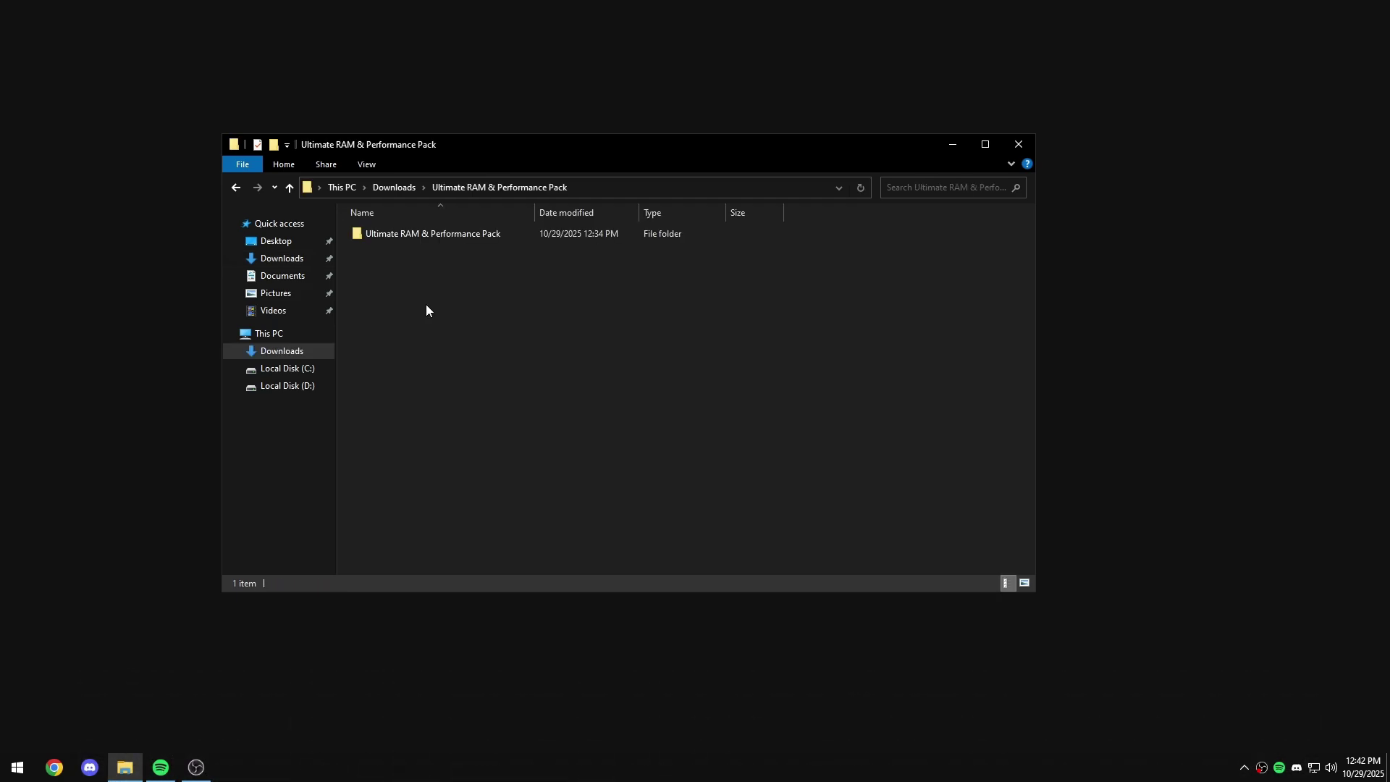
pyautogui.click(431, 237)
pyautogui.doubleClick(426, 238)
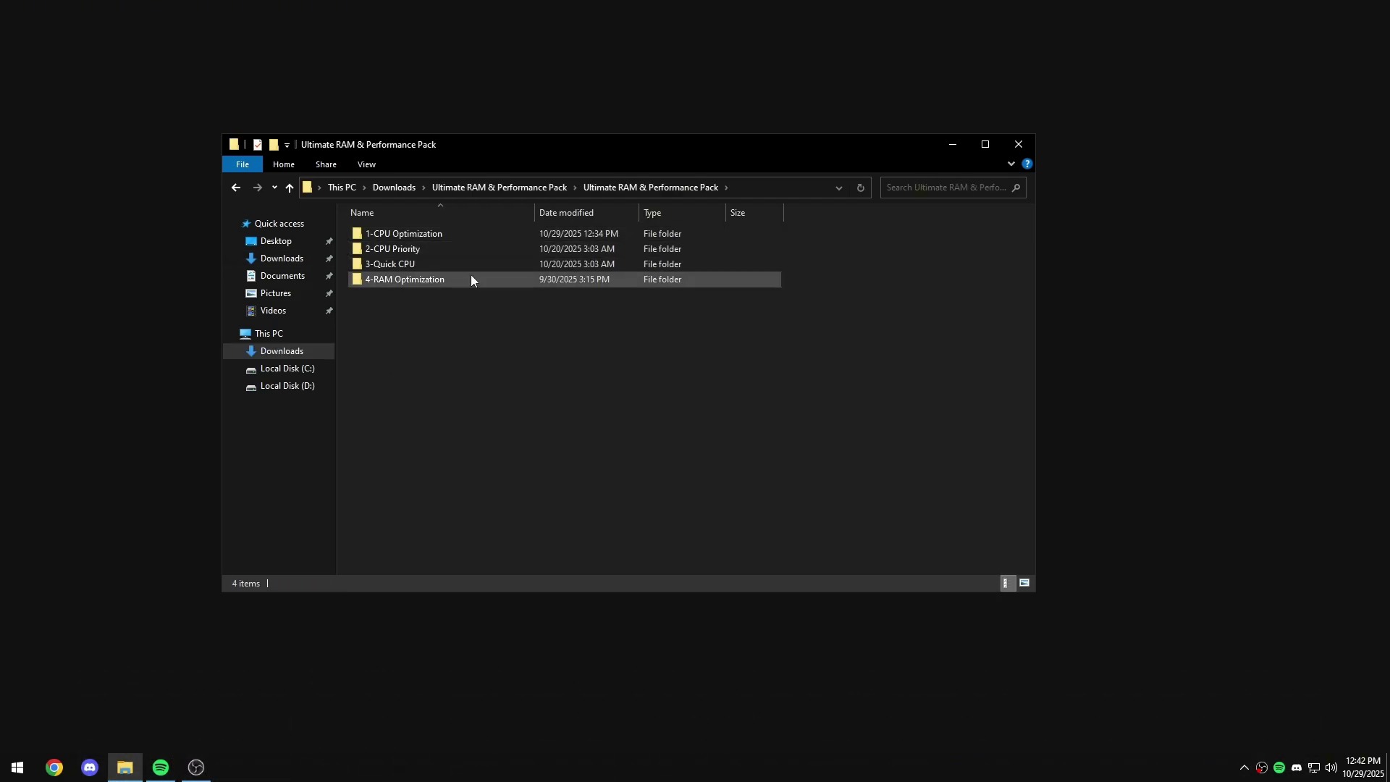
pyautogui.click(417, 239)
pyautogui.doubleClick(414, 236)
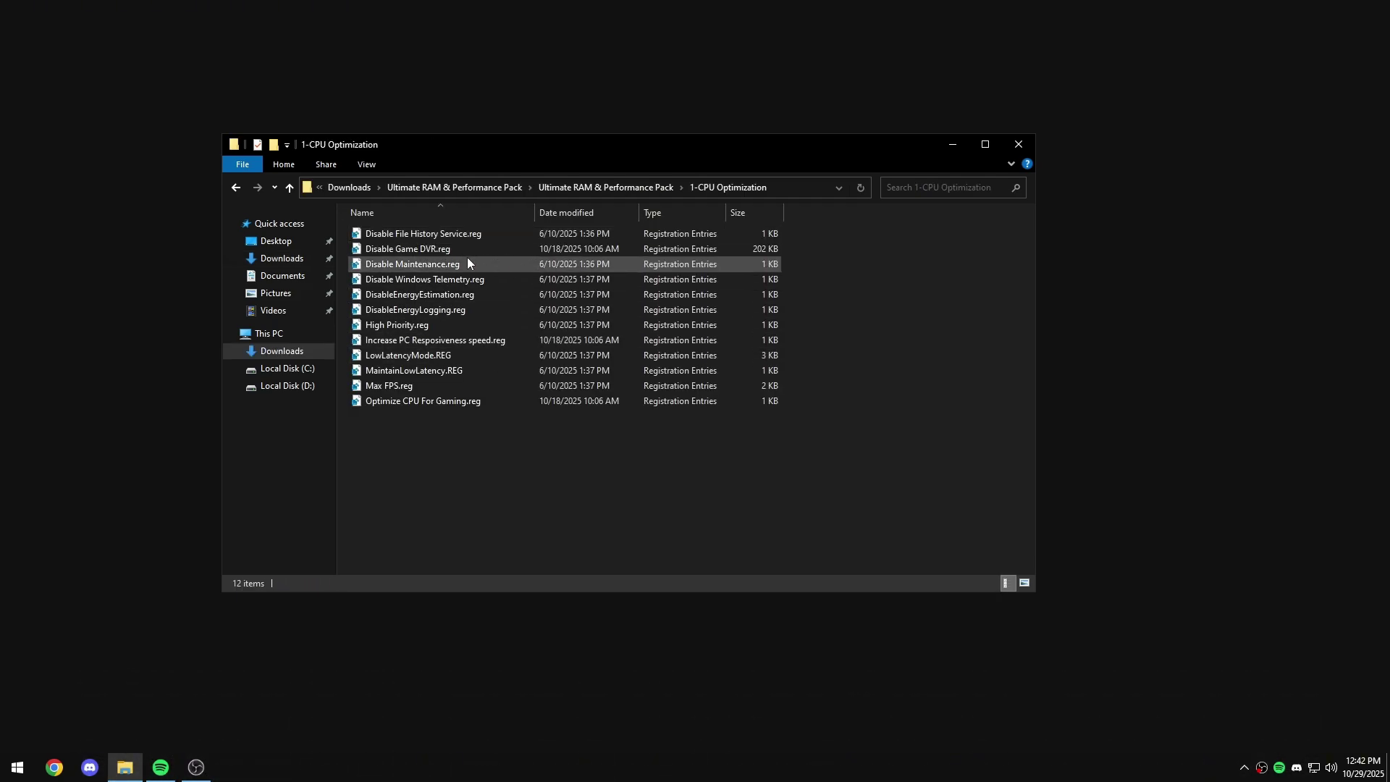
# Step: Merge Disable File History Service.reg from the 1-CPU Optimization folder into the registry
pyautogui.moveTo(526, 435); pyautogui.dragTo(391, 214)
pyautogui.click(458, 472)
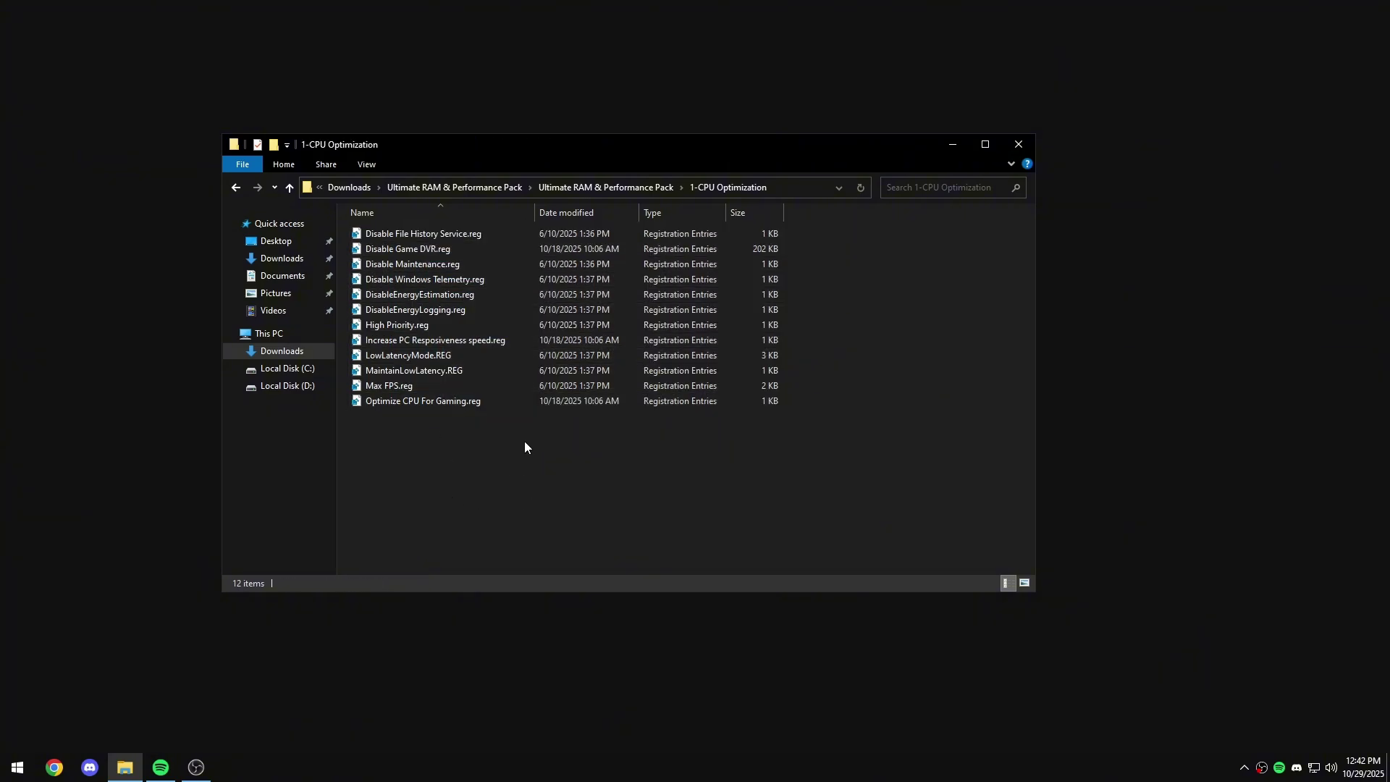
pyautogui.click(430, 236)
pyautogui.doubleClick(506, 233)
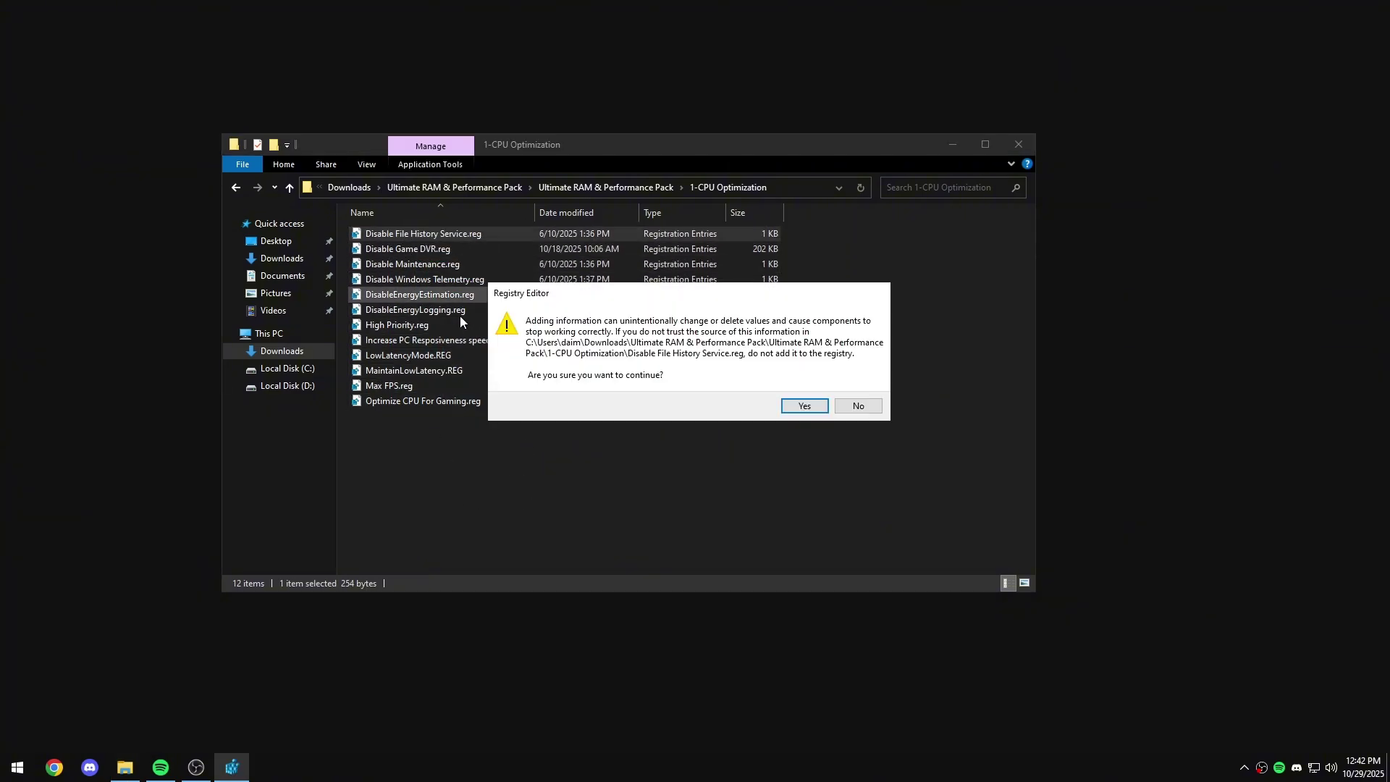
pyautogui.click(804, 405)
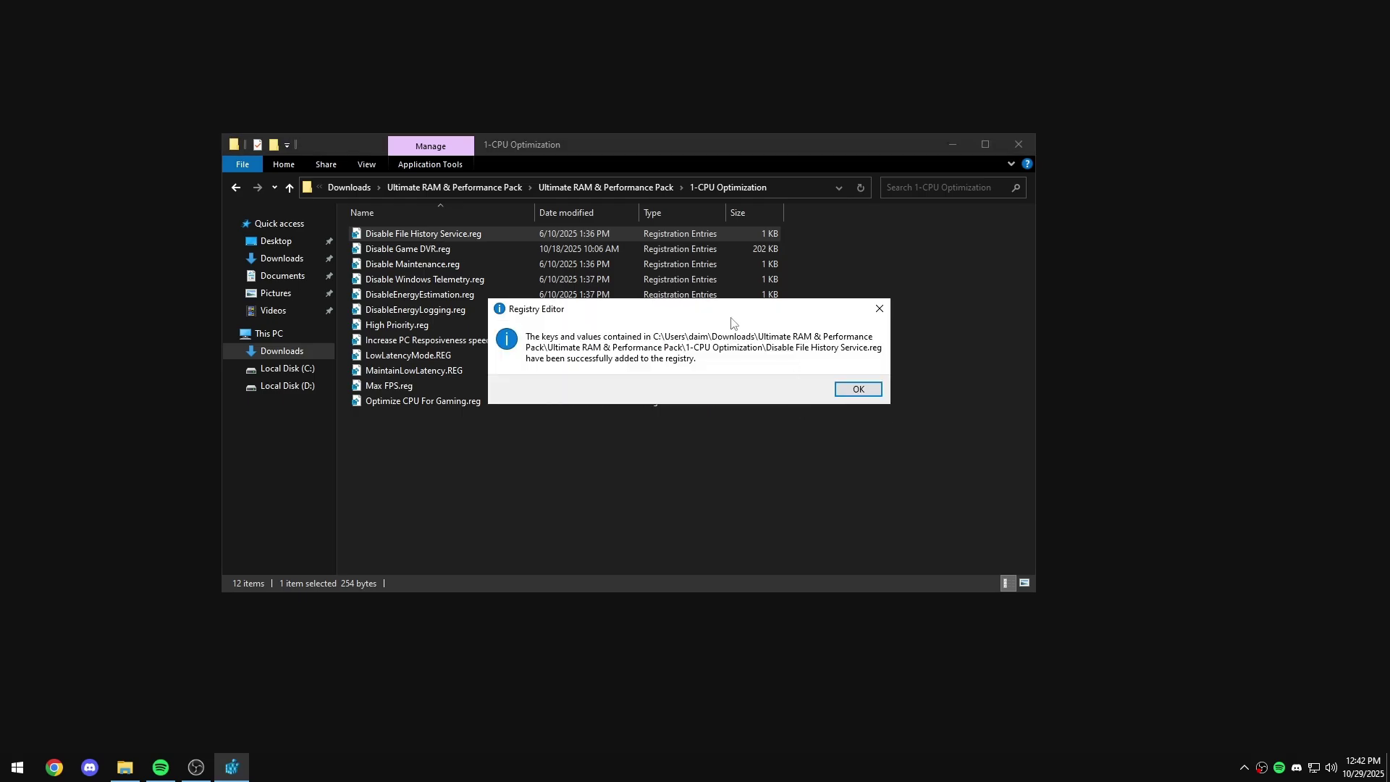
# Step: Merge Disable Game DVR.reg and Disable Maintenance.reg from the 1-CPU Optimization folder into the registry
pyautogui.click(858, 389)
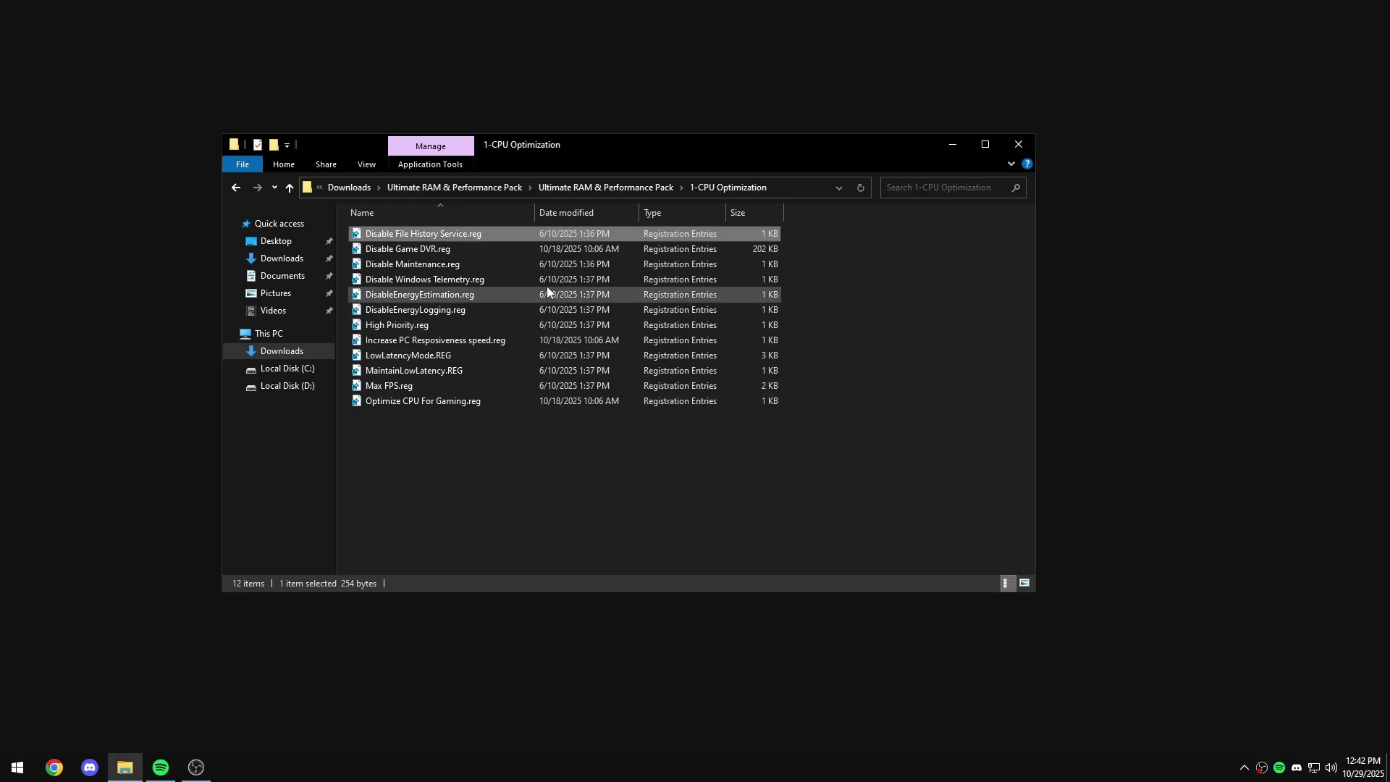
pyautogui.doubleClick(470, 248)
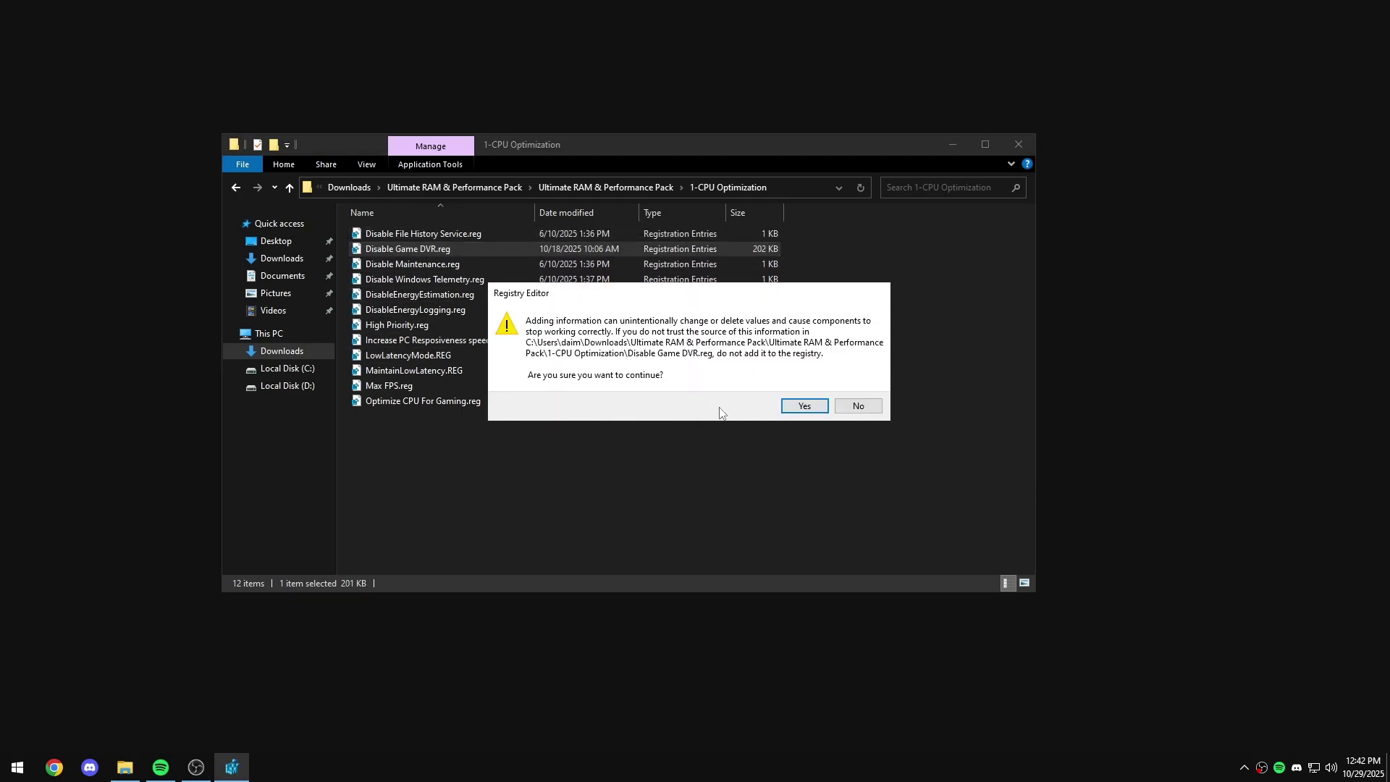
pyautogui.click(789, 408)
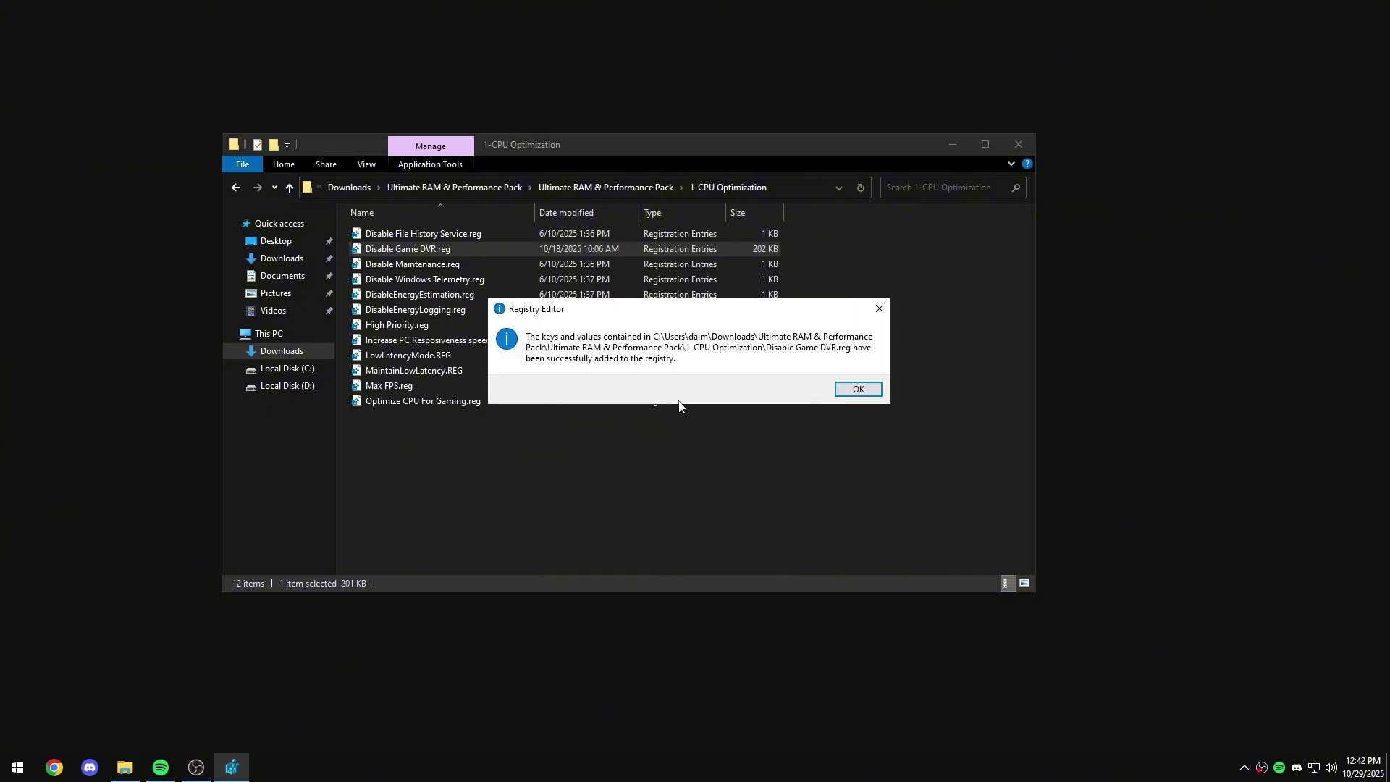
pyautogui.click(856, 390)
pyautogui.doubleClick(478, 265)
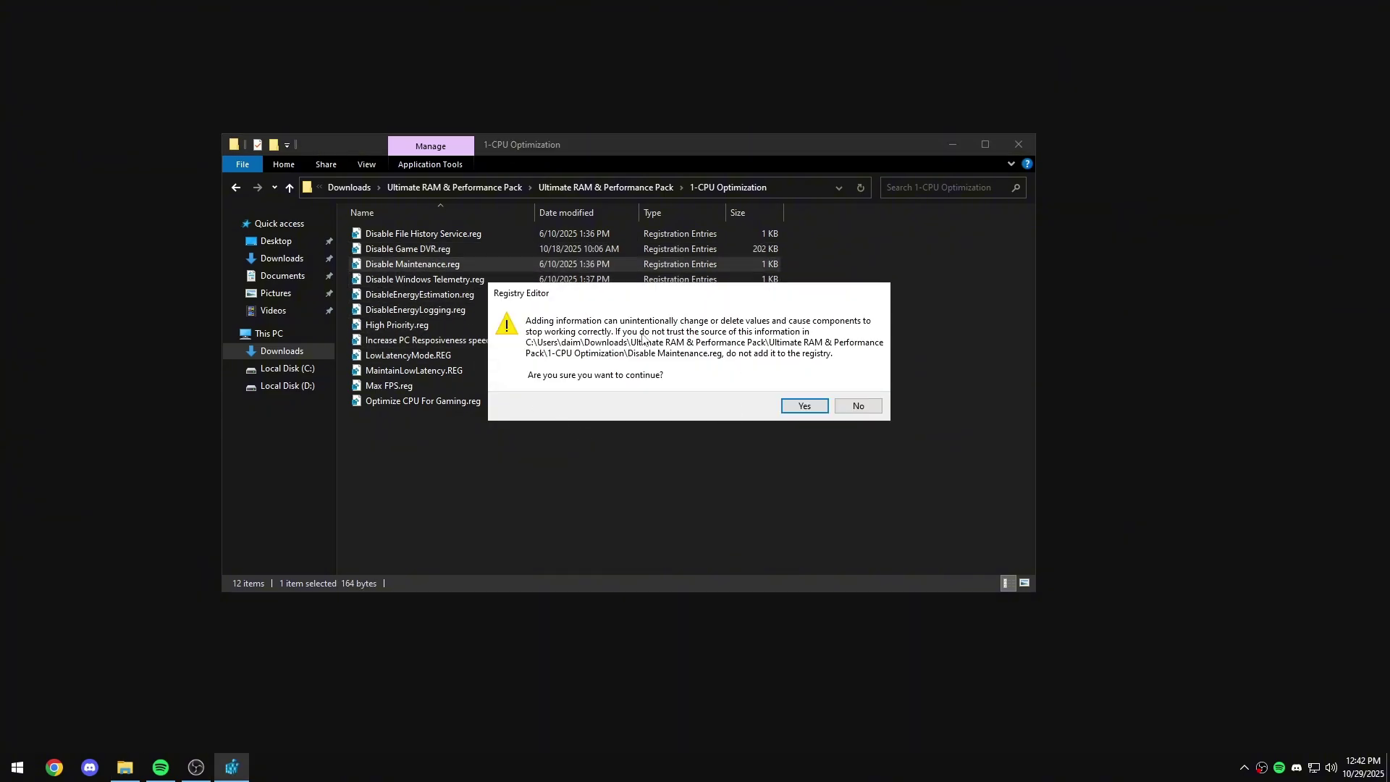
pyautogui.click(811, 403)
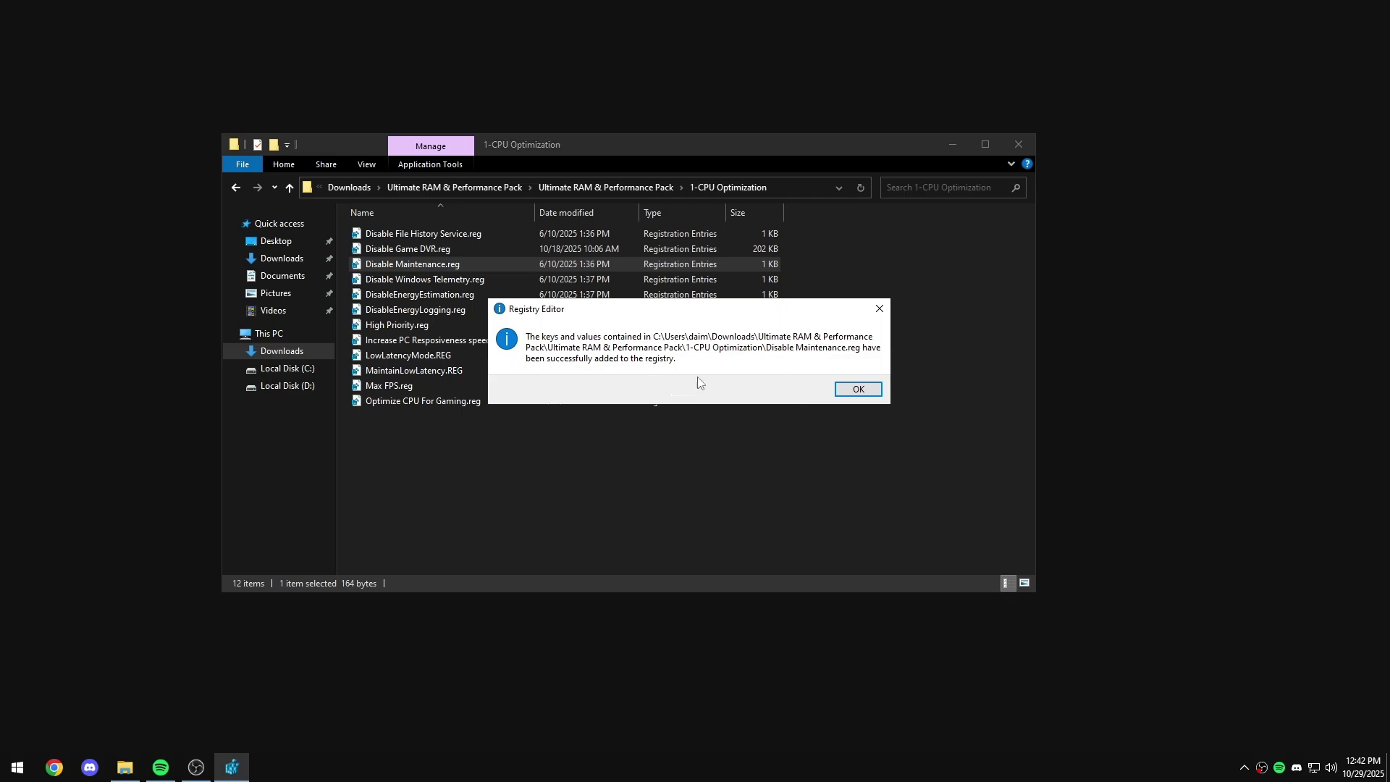
pyautogui.click(858, 389)
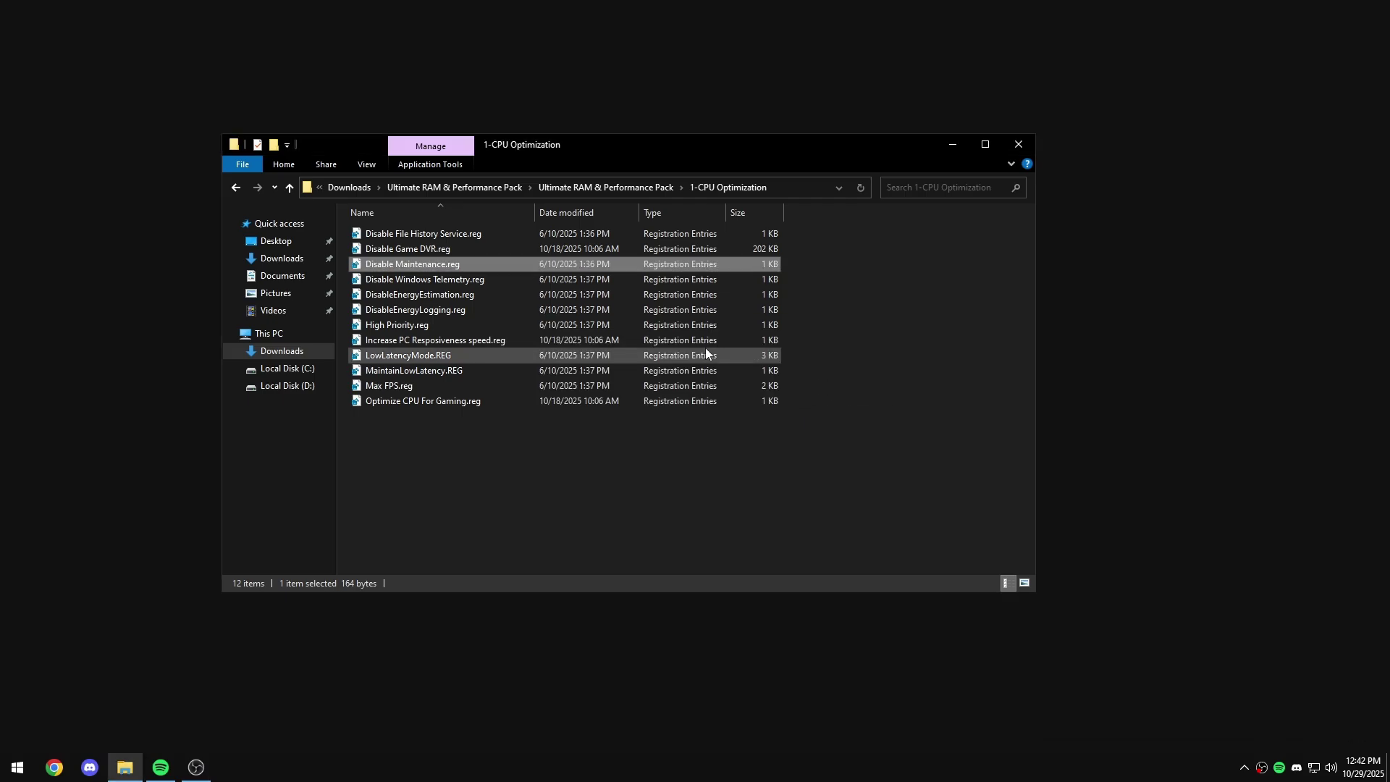
# Step: Merge Disable Windows Telemetry.reg and DisableEnergyEstimation.reg into the registry
pyautogui.click(511, 279)
pyautogui.doubleClick(512, 279)
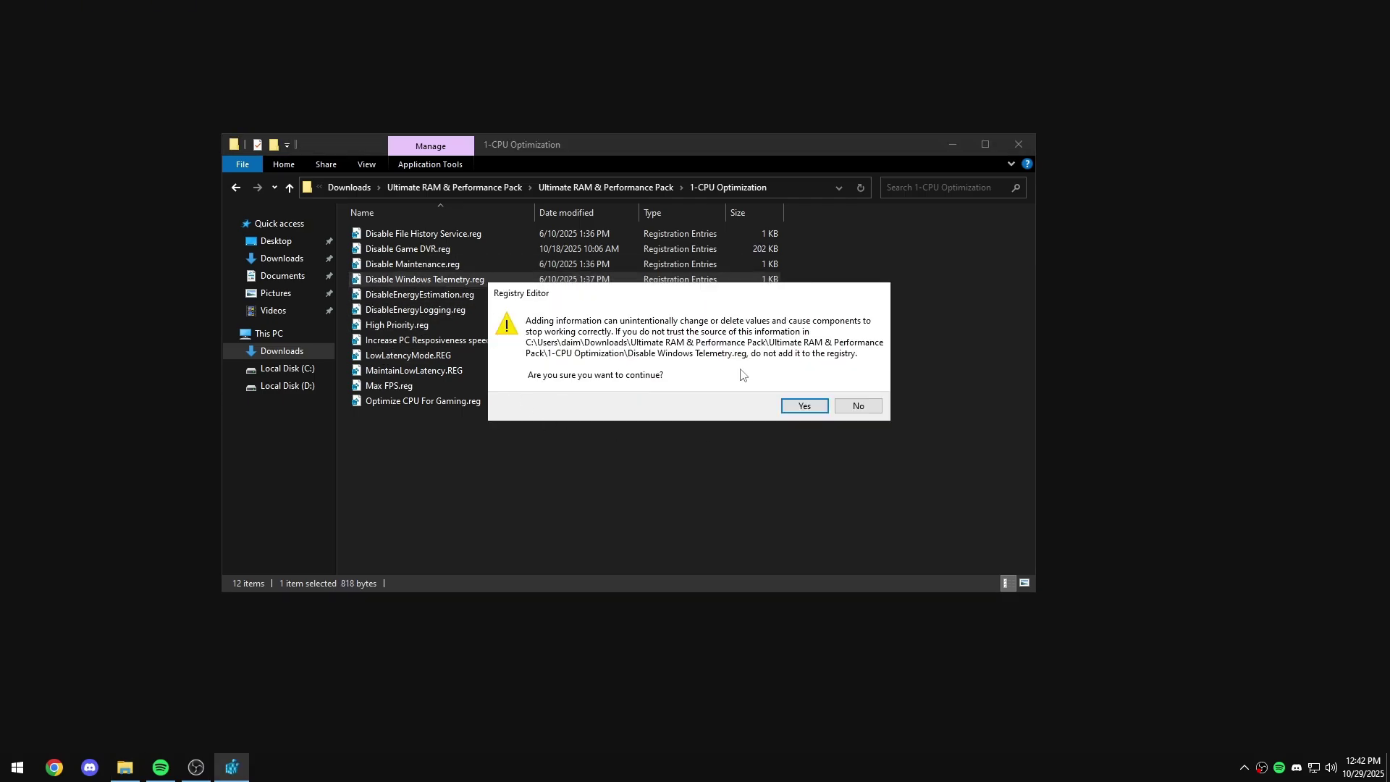
pyautogui.click(802, 406)
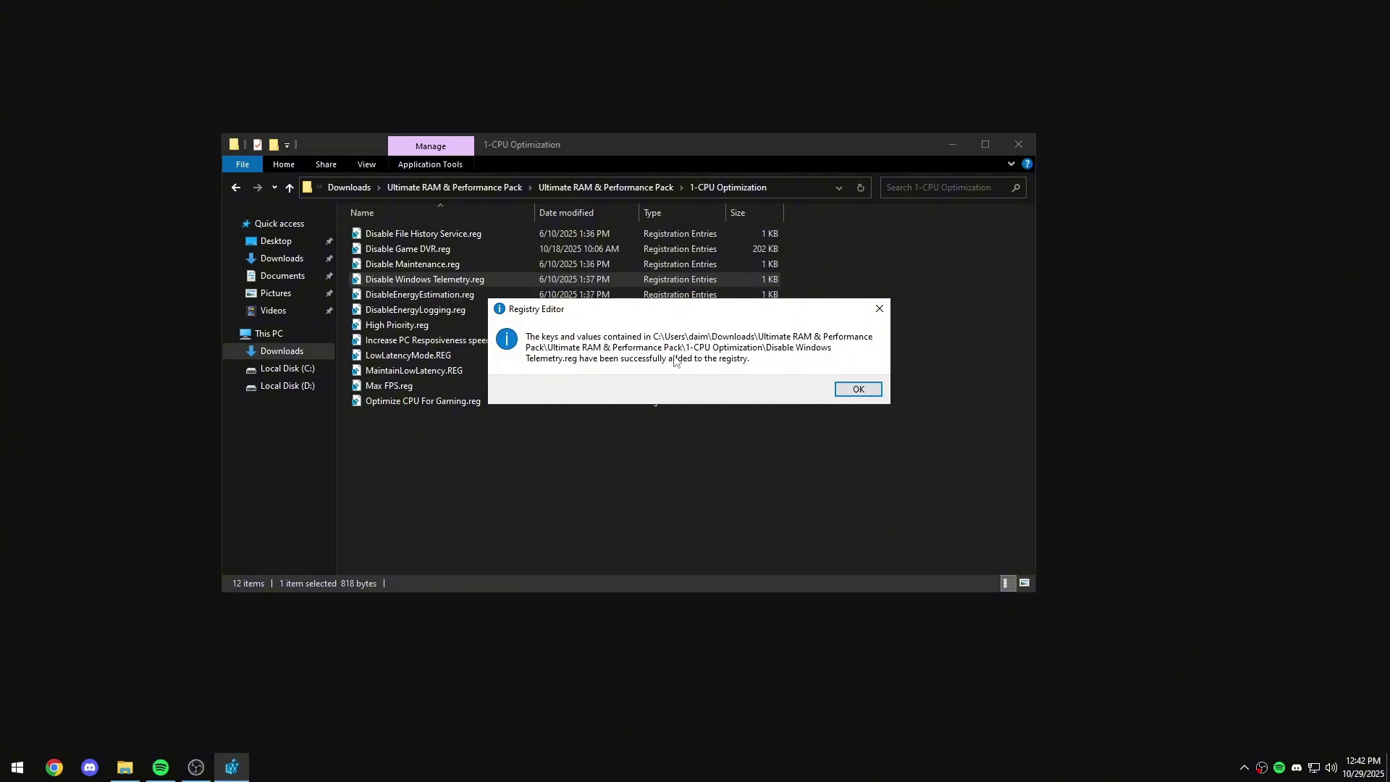
pyautogui.click(859, 389)
pyautogui.doubleClick(495, 294)
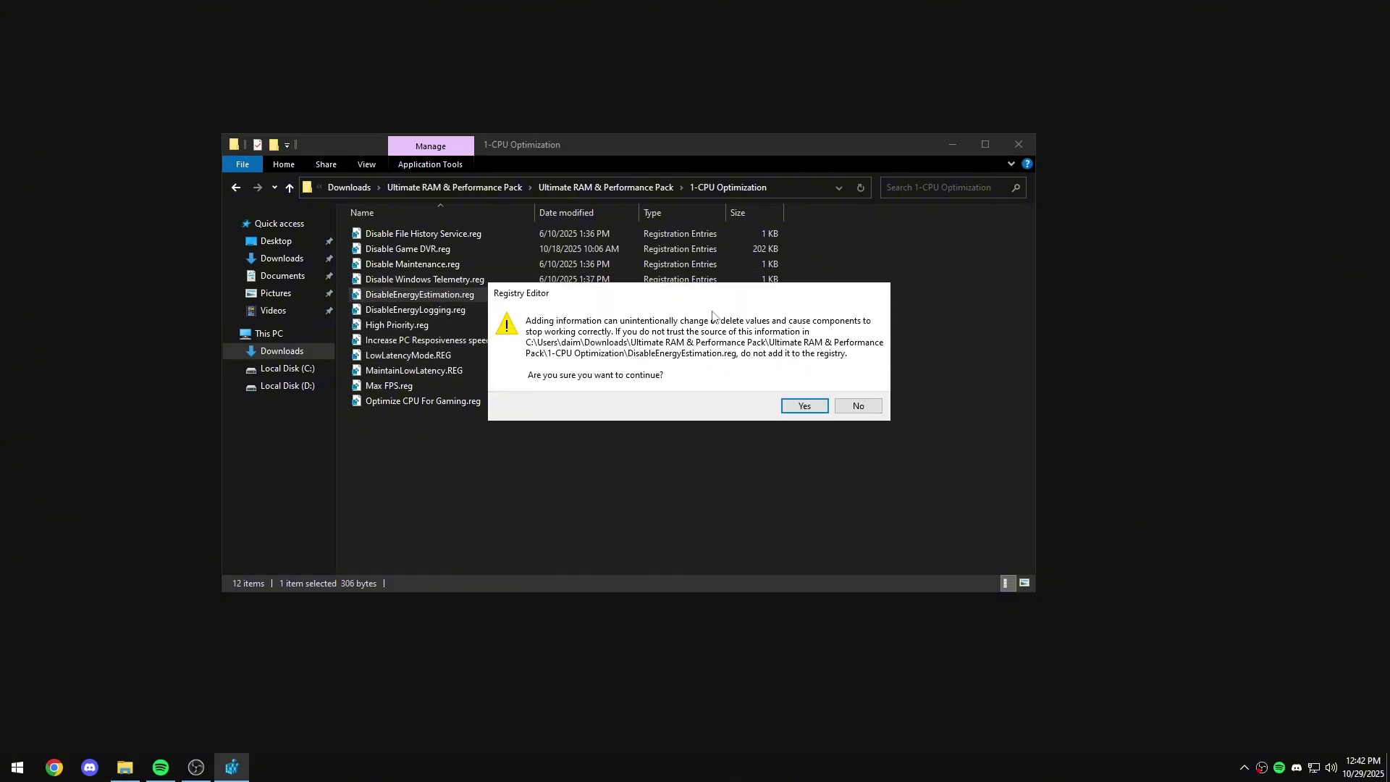
pyautogui.click(804, 406)
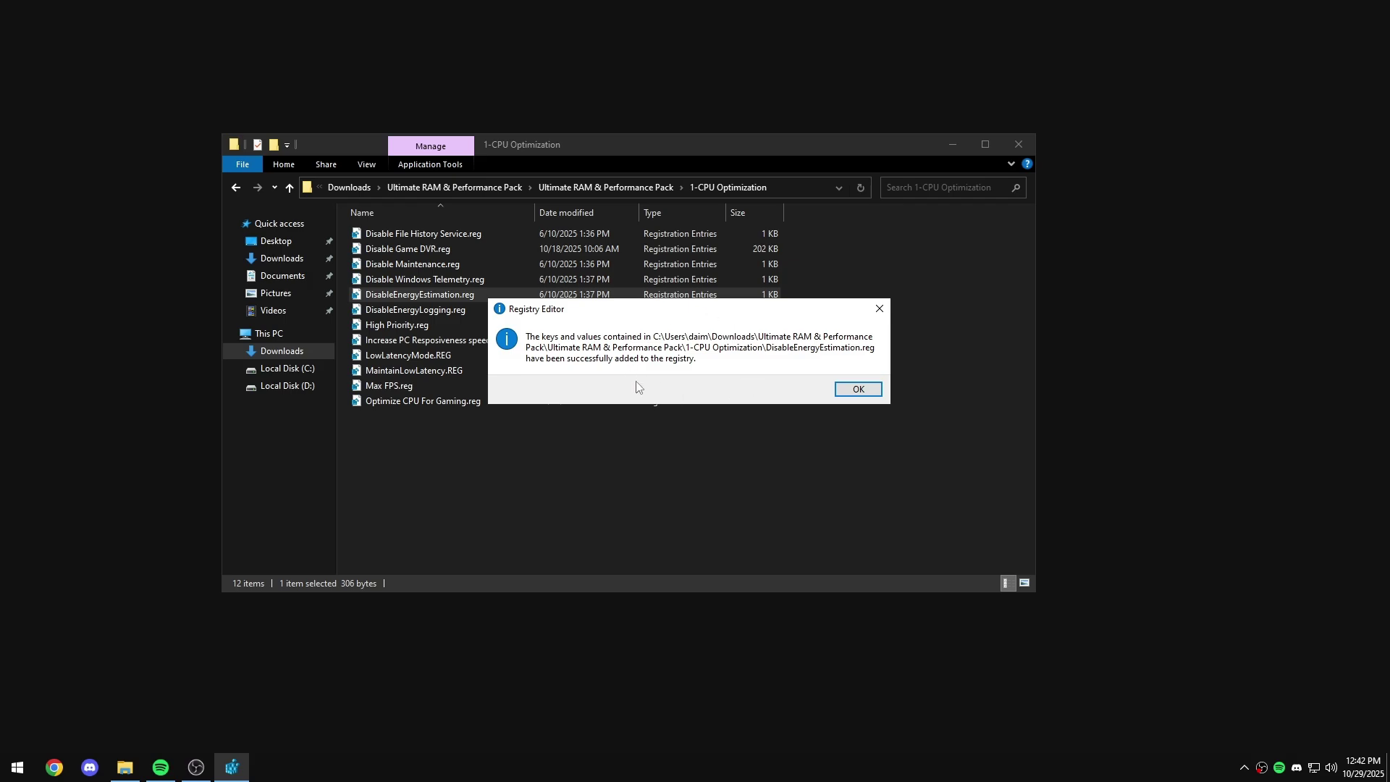
pyautogui.click(853, 389)
# Step: Merge DisableEnergyLogging.reg and High Priority.reg from the 1-CPU Optimization folder into the registry
pyautogui.doubleClick(471, 310)
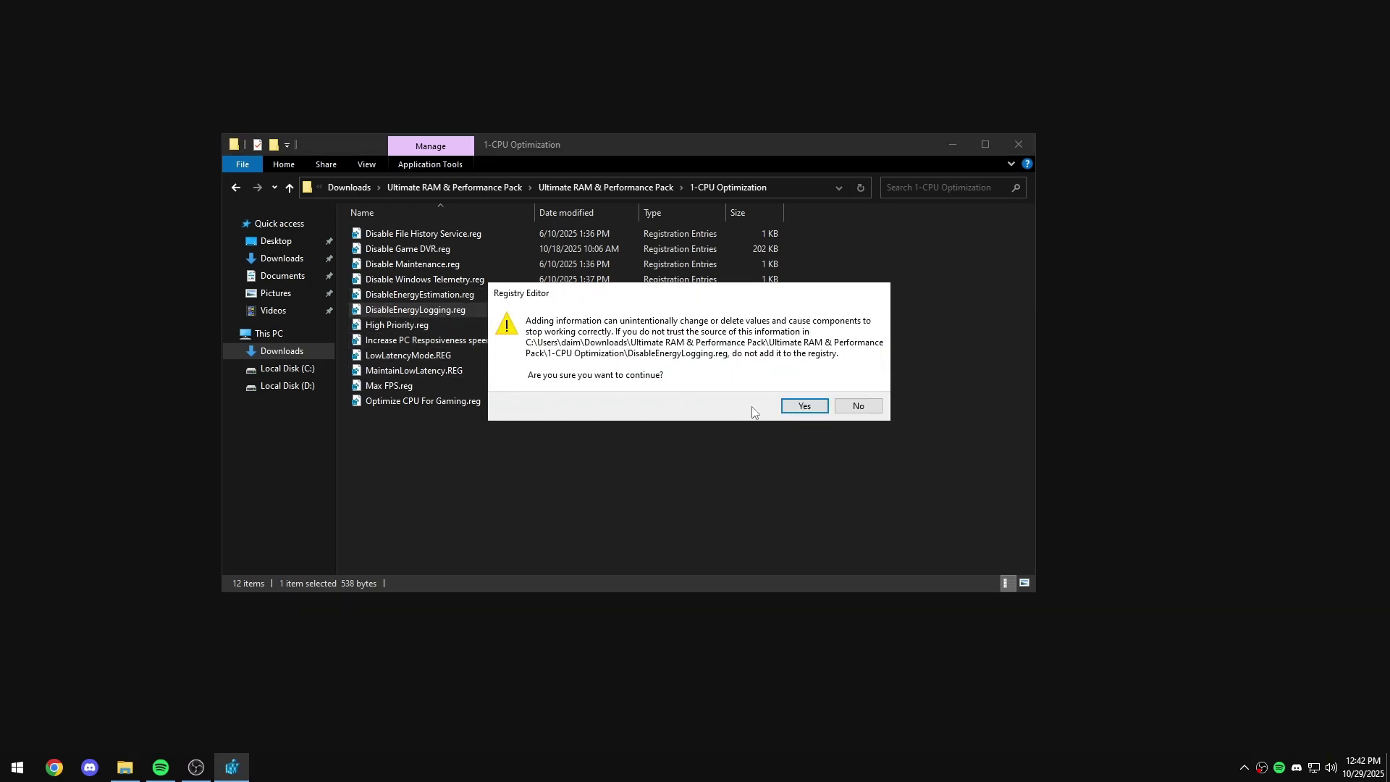
pyautogui.click(800, 409)
pyautogui.click(869, 391)
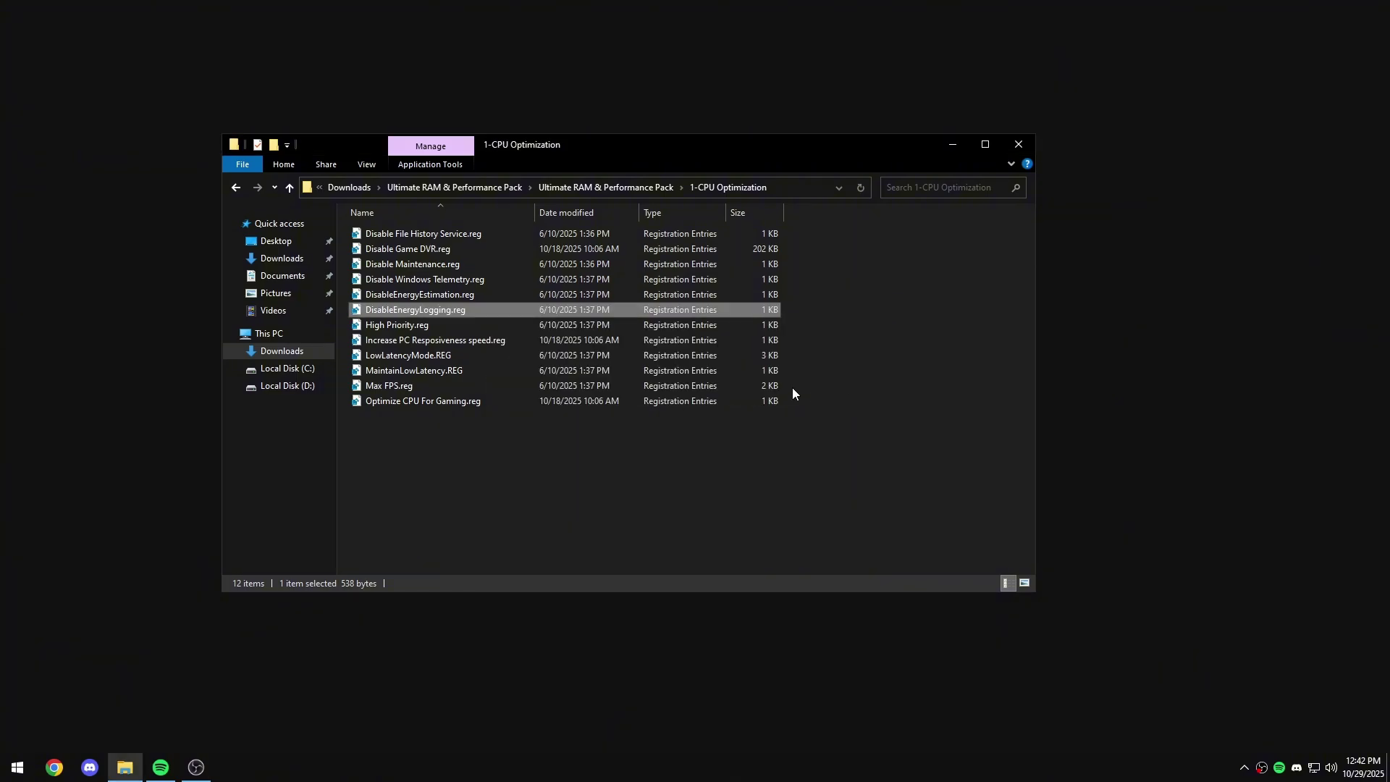
pyautogui.doubleClick(442, 324)
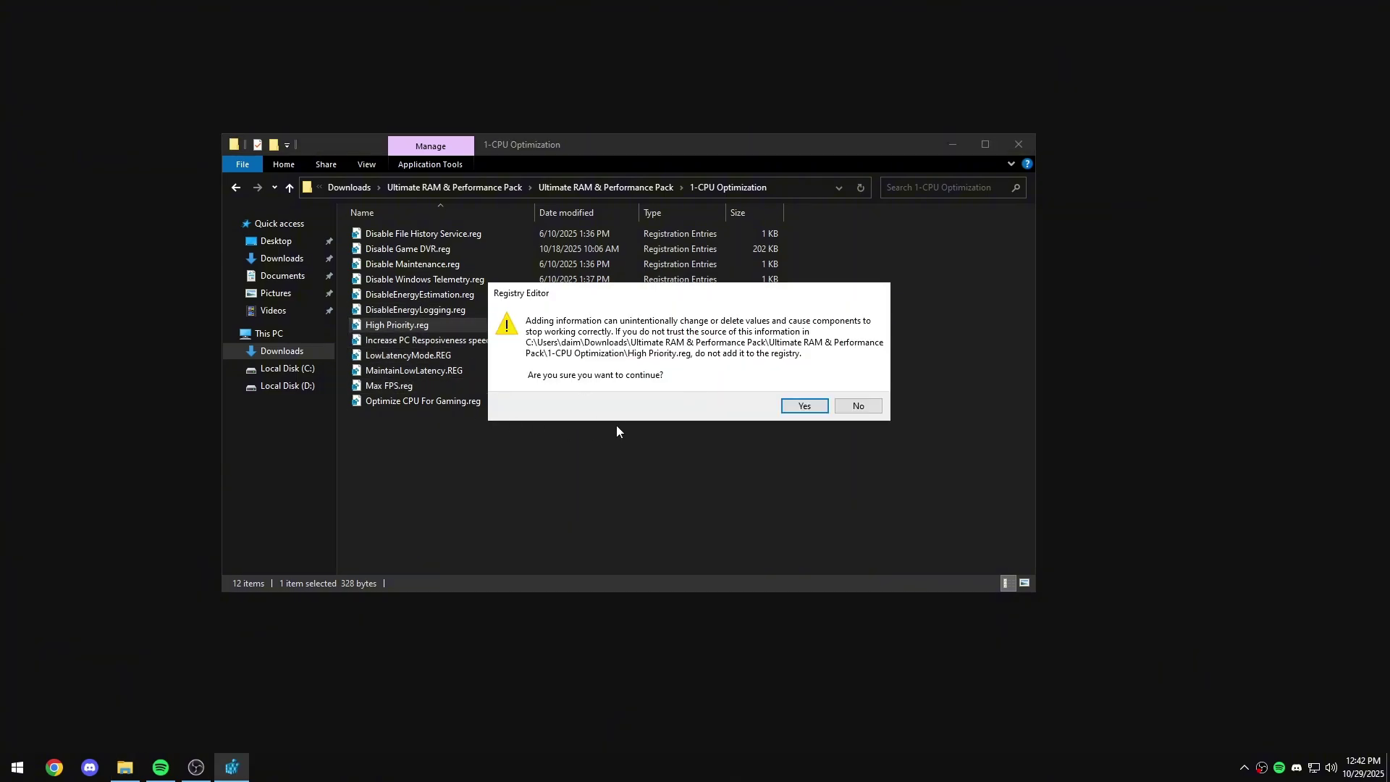
pyautogui.click(803, 408)
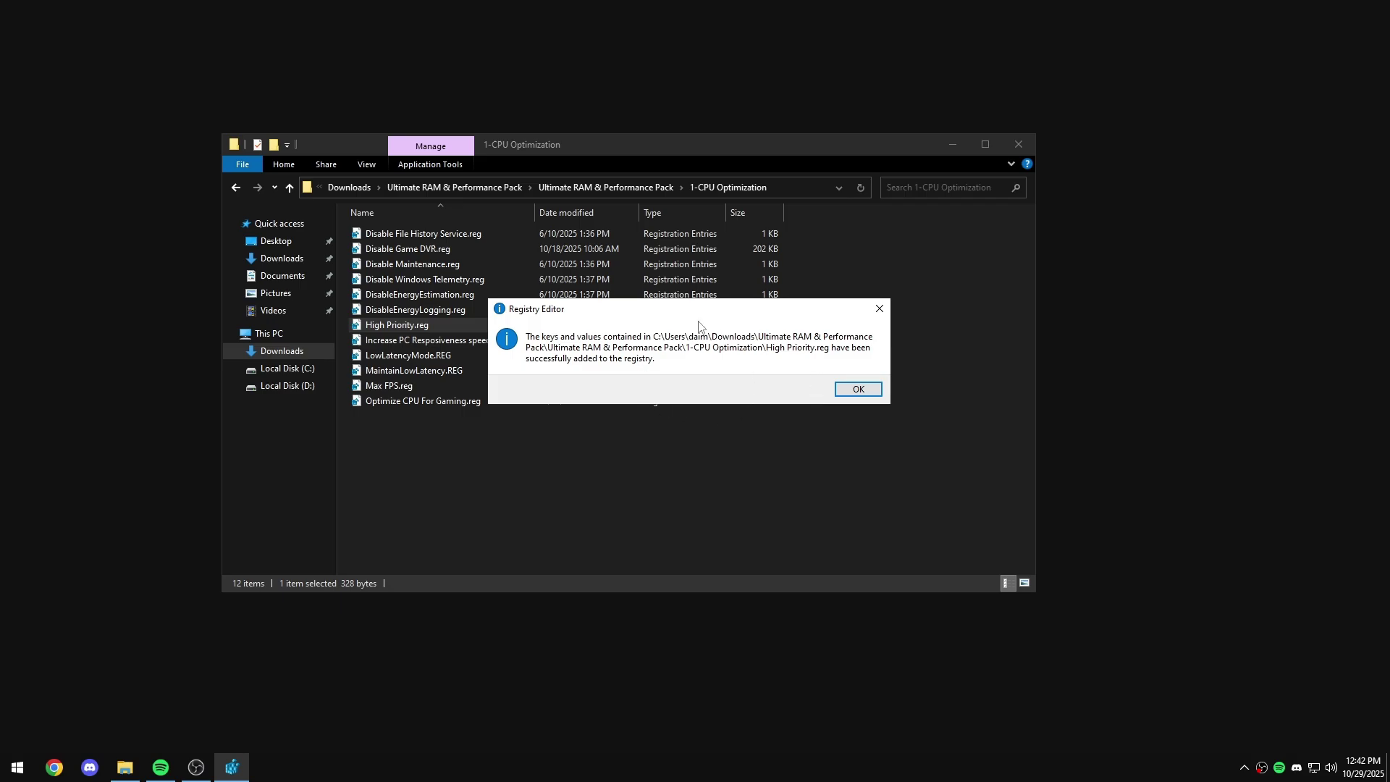
pyautogui.click(859, 390)
# Step: Merge Increase PC Resposiveness speed.reg and LowLatencyMode.REG into the registry
pyautogui.doubleClick(435, 341)
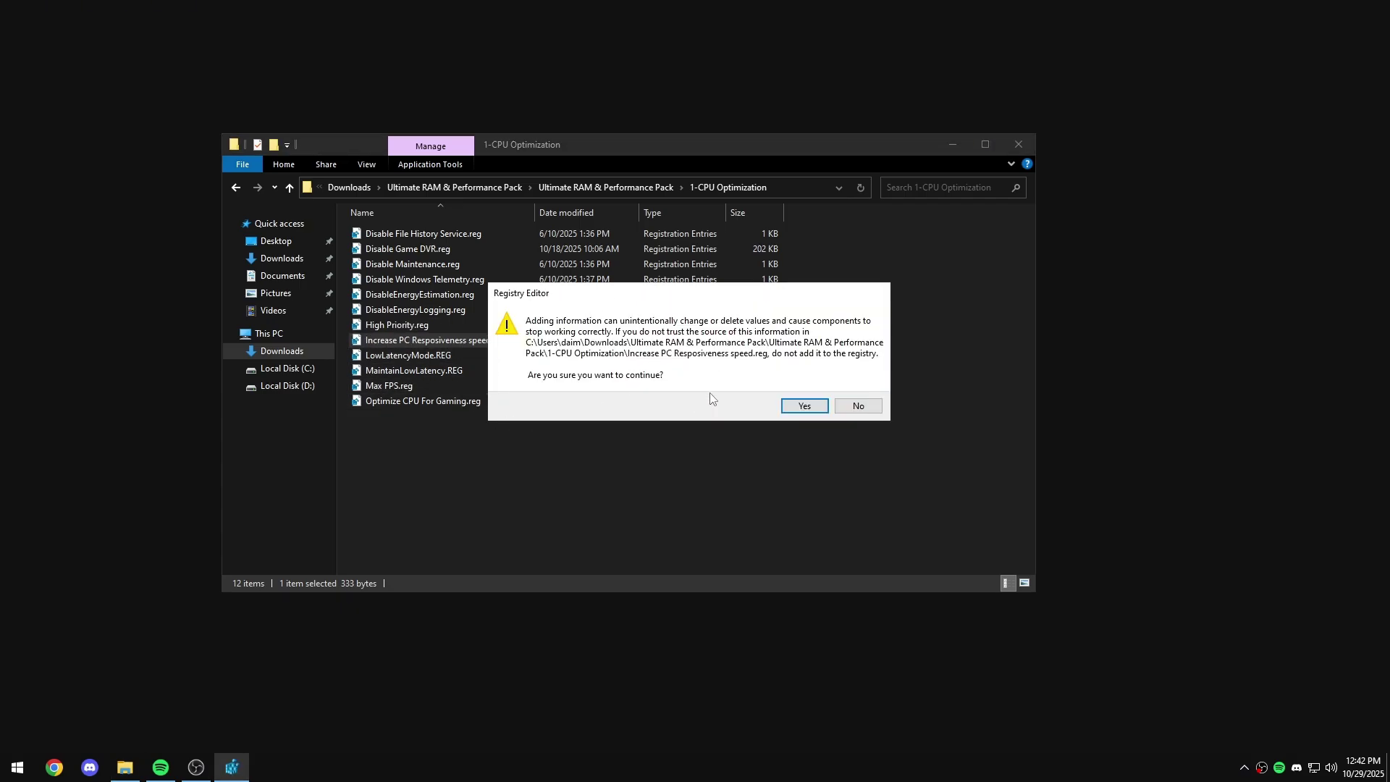
pyautogui.click(804, 406)
pyautogui.click(858, 390)
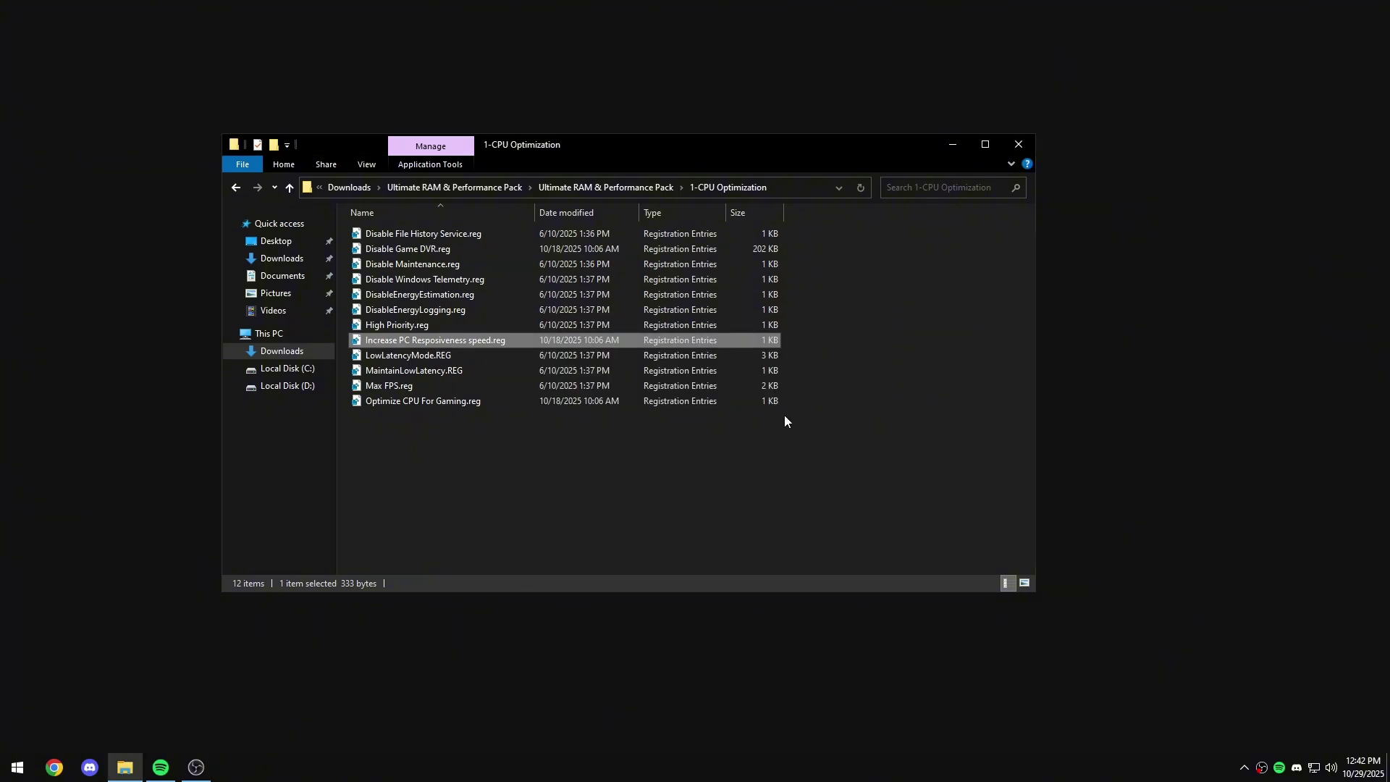
pyautogui.doubleClick(452, 357)
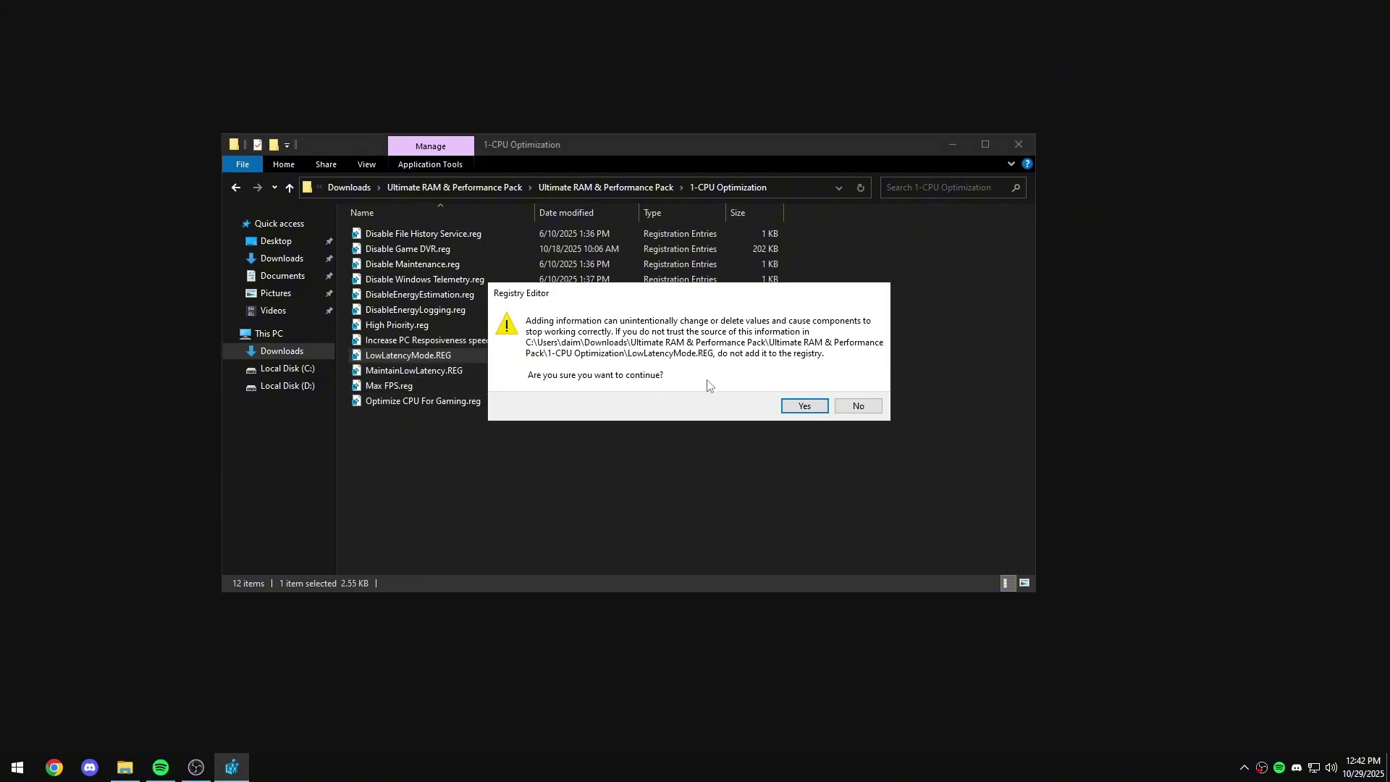
pyautogui.click(801, 407)
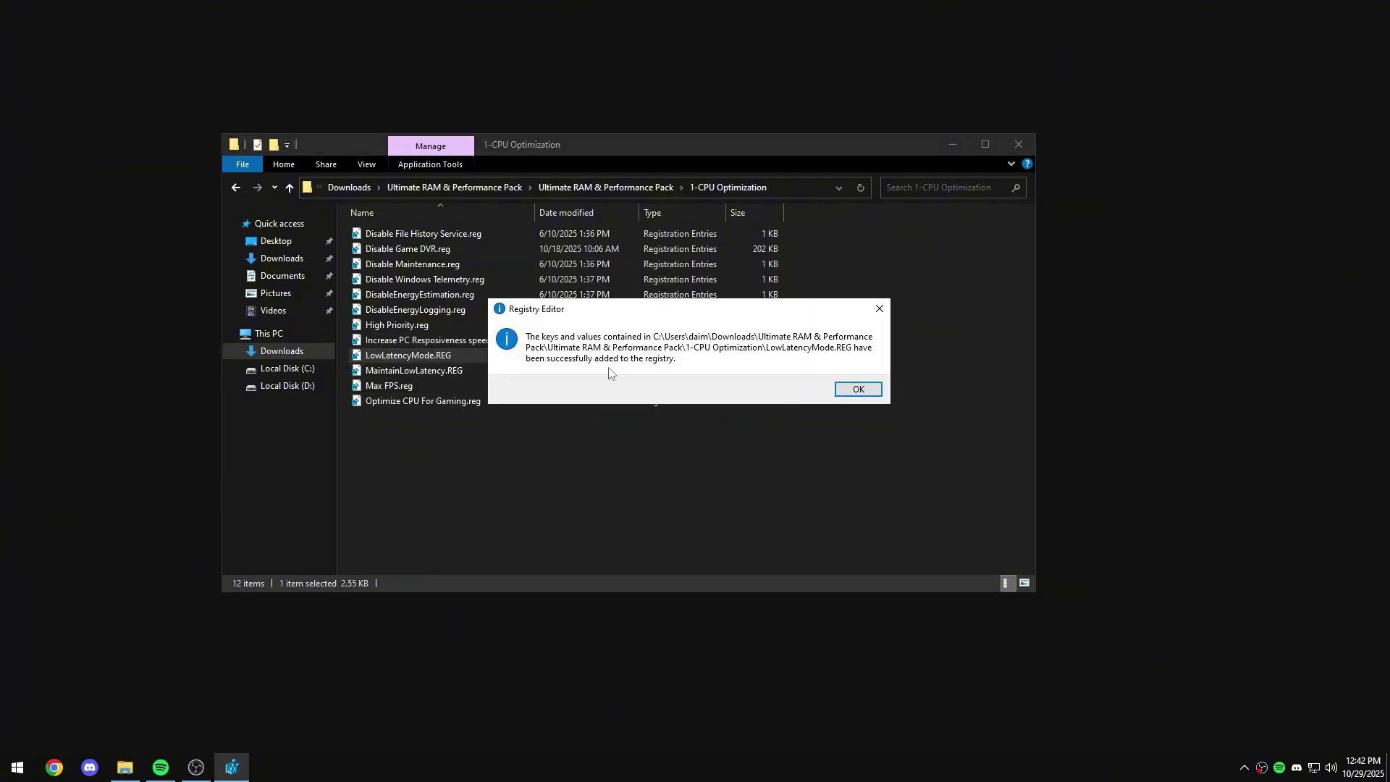
pyautogui.click(850, 391)
# Step: Merge MaintainLowLatency.REG and Max FPS.reg from the 1-CPU Optimization folder into the registry
pyautogui.doubleClick(509, 373)
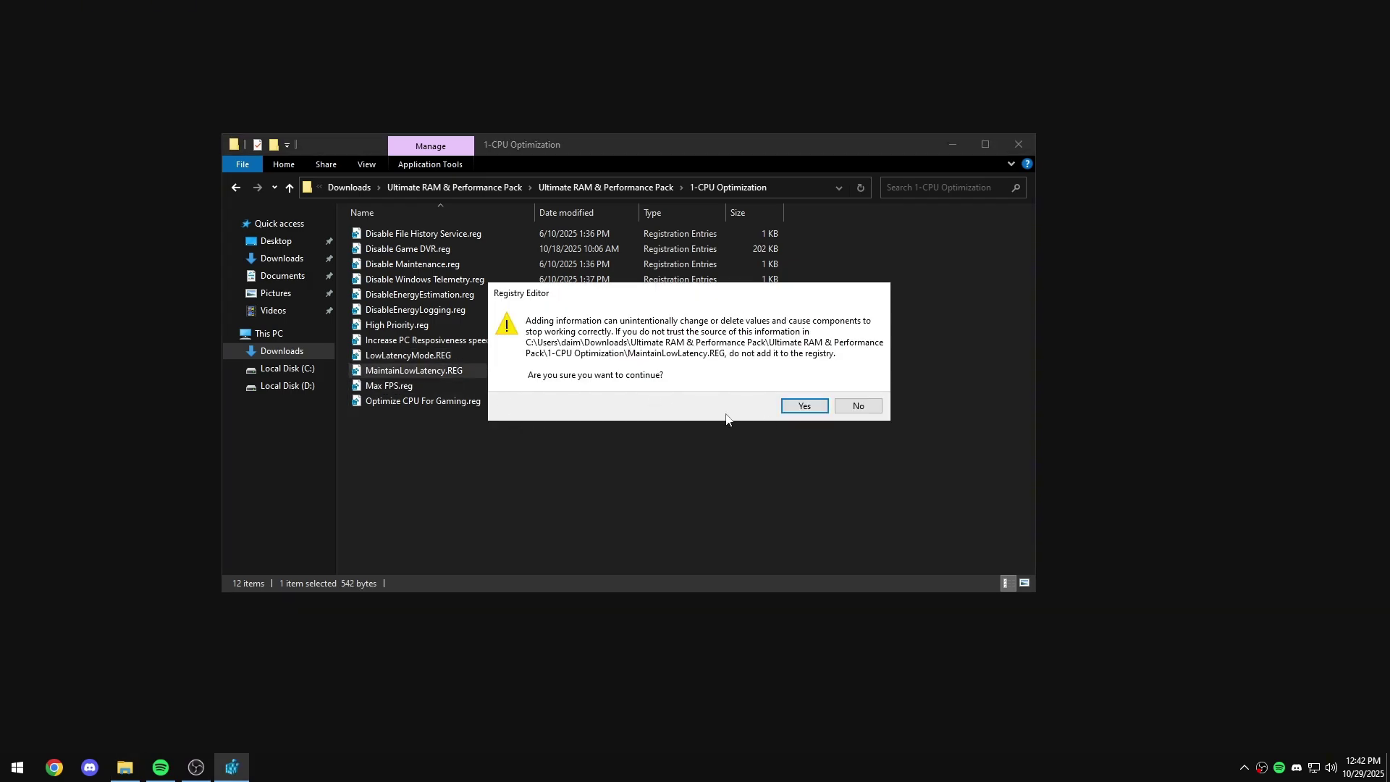
pyautogui.click(804, 405)
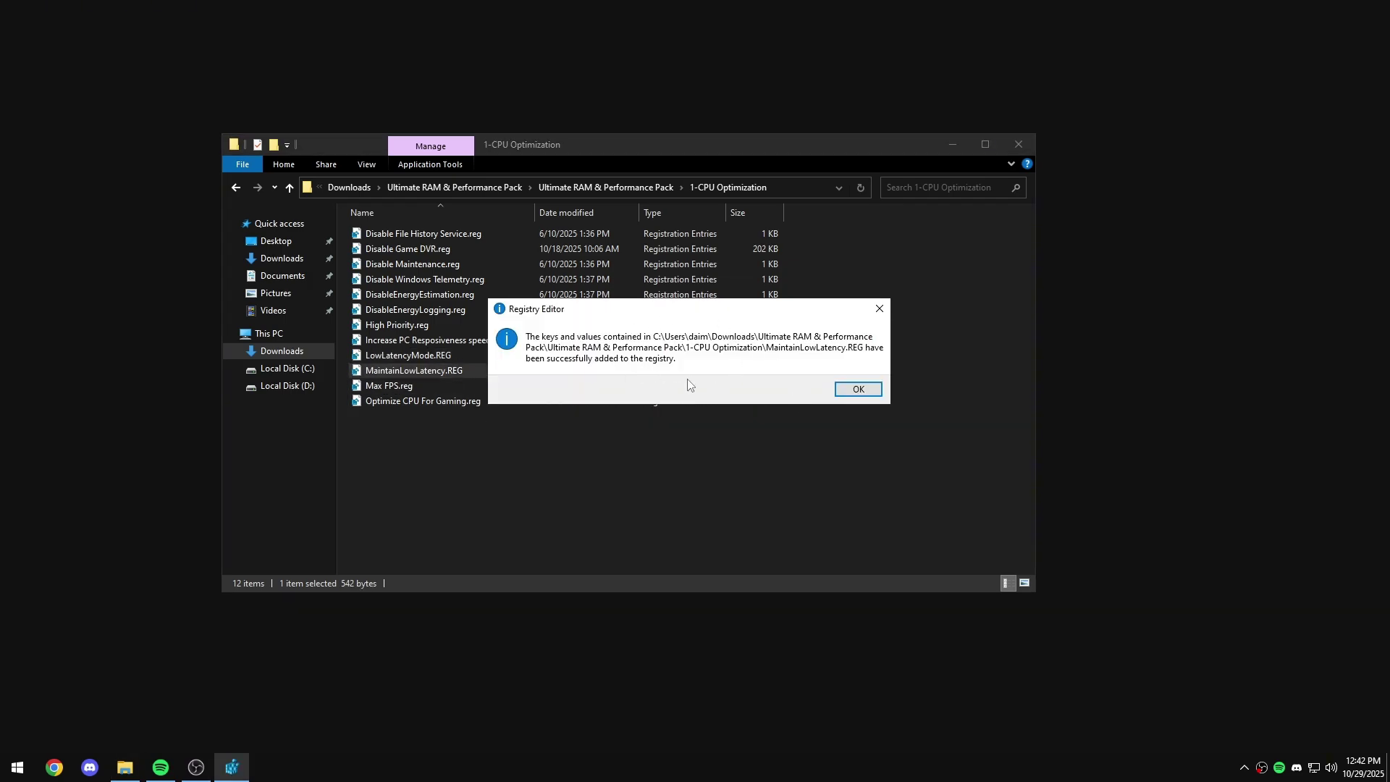
pyautogui.click(854, 391)
pyautogui.doubleClick(454, 388)
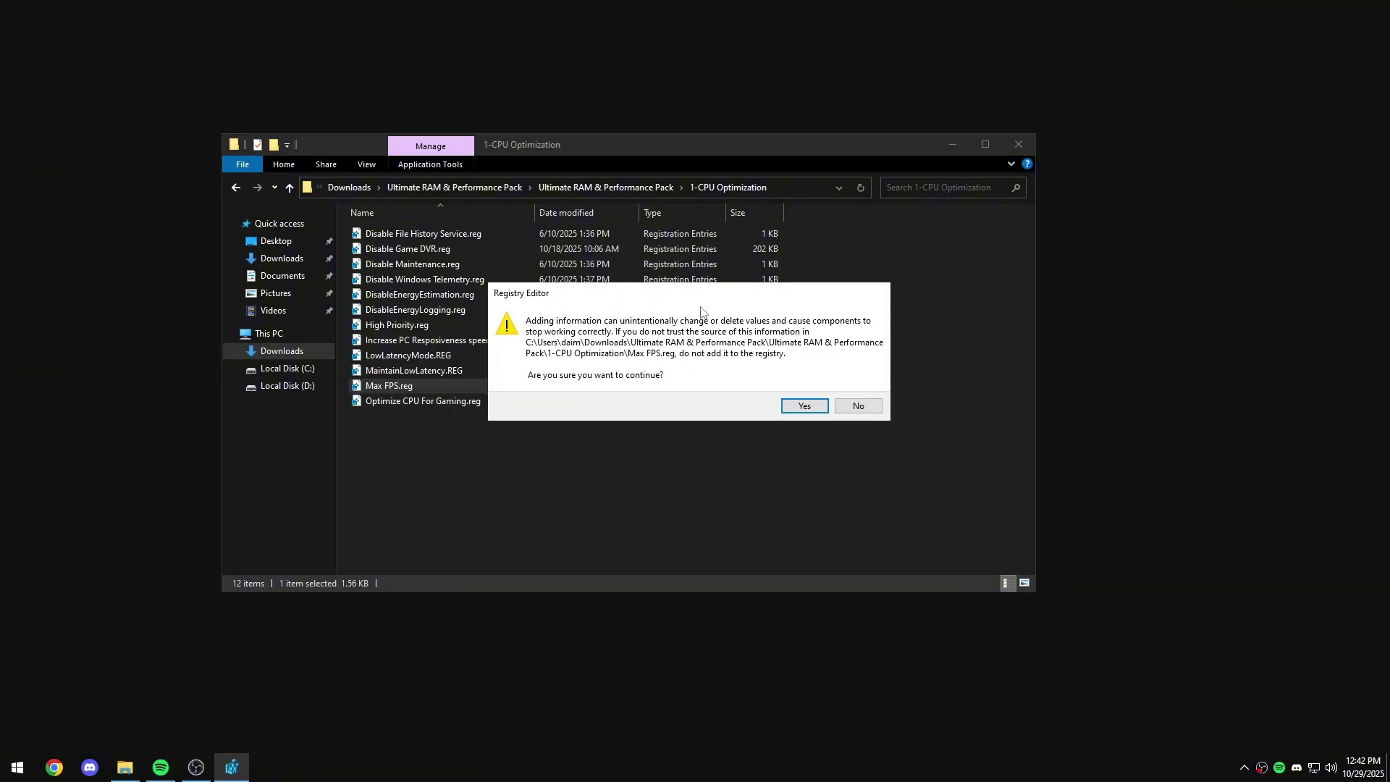
pyautogui.click(805, 406)
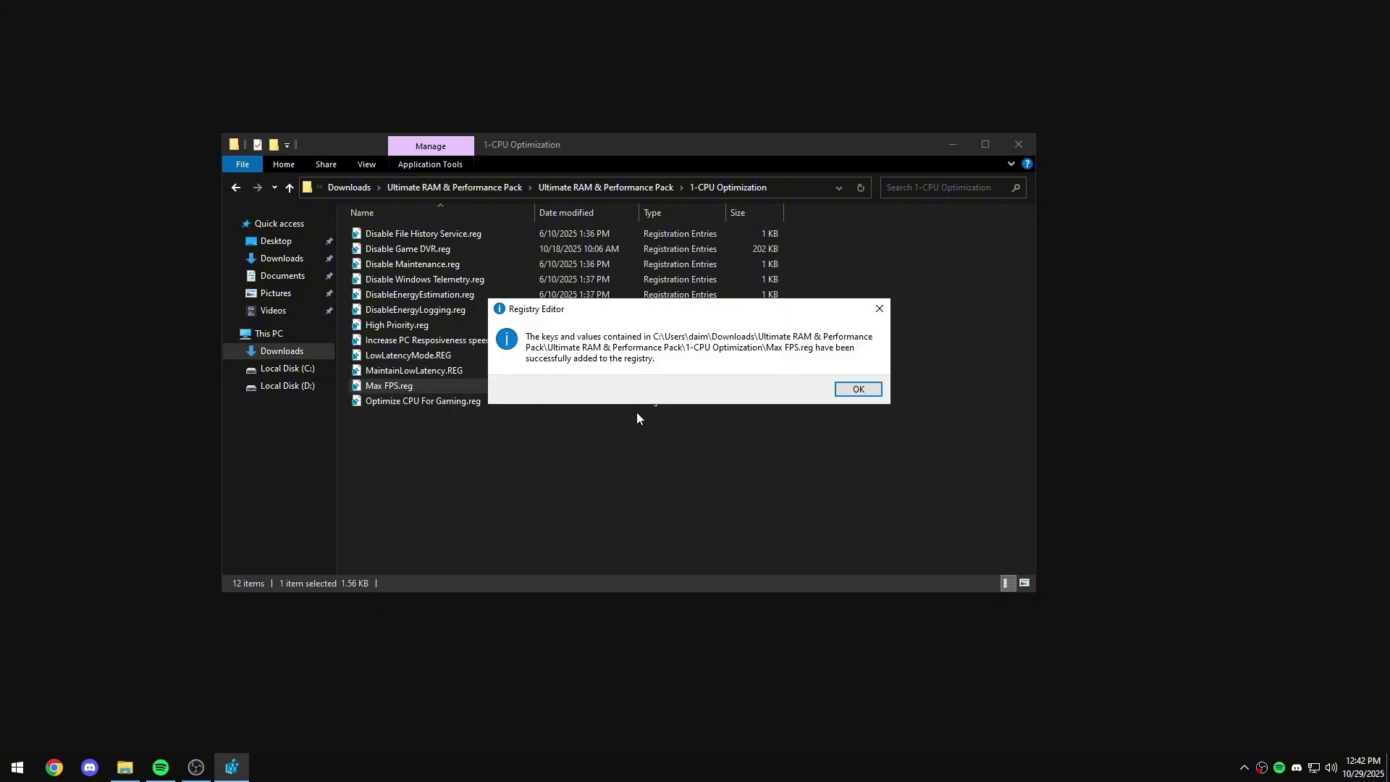
pyautogui.click(856, 390)
# Step: Merge Optimize CPU For Gaming.reg, the last file in the 1-CPU Optimization folder, into the registry
pyautogui.doubleClick(509, 403)
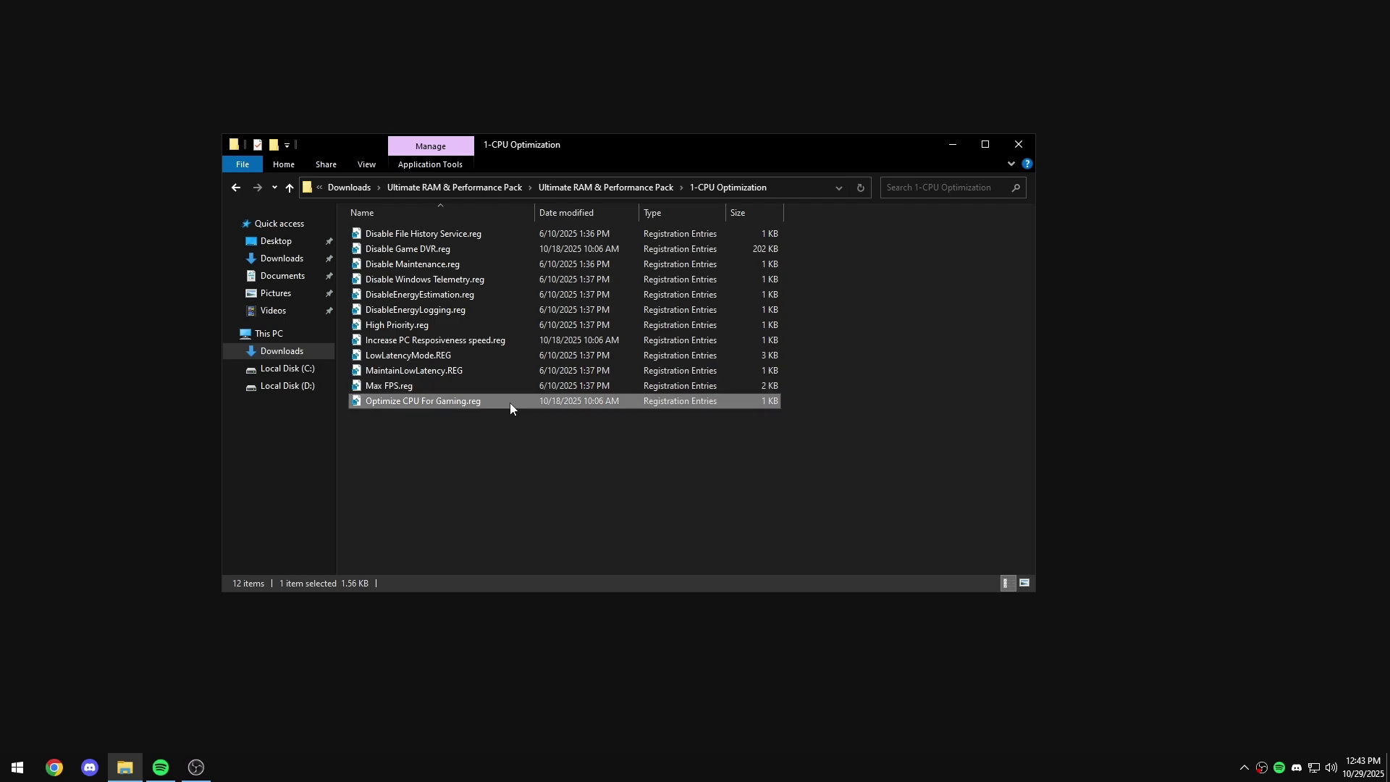
pyautogui.click(807, 407)
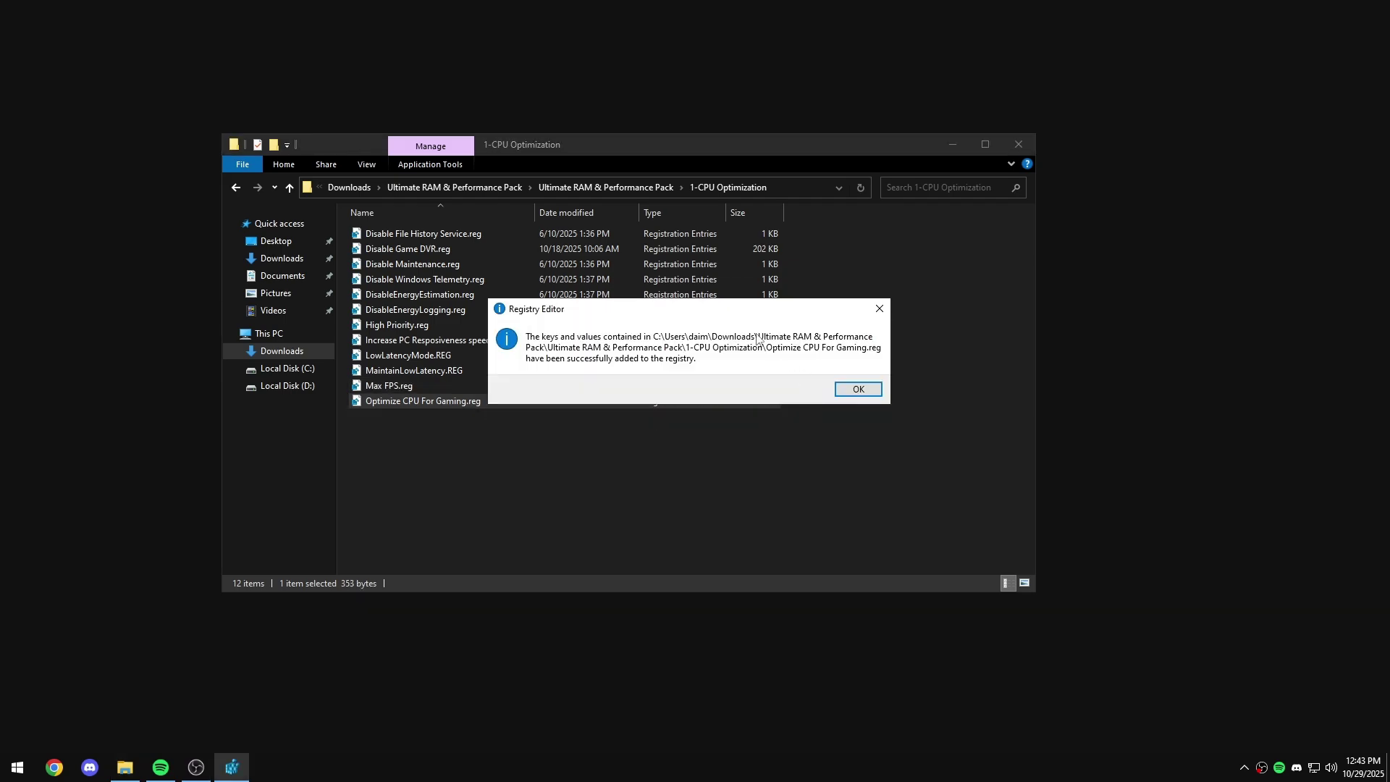
pyautogui.click(862, 394)
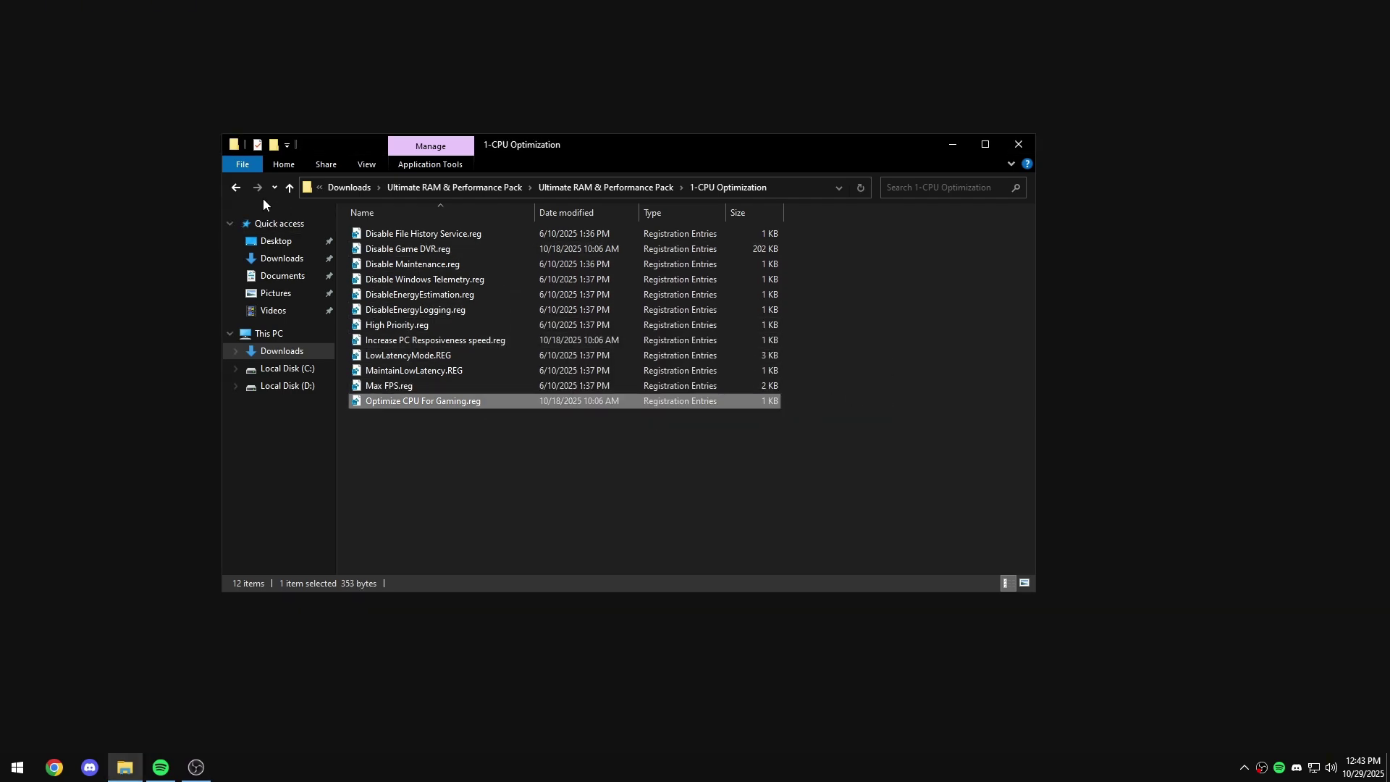
# Step: Merge Intel Priority.reg from the INTEL subfolder of the pack's 2-CPU Priority folder into the registry
pyautogui.click(289, 188)
pyautogui.doubleClick(449, 250)
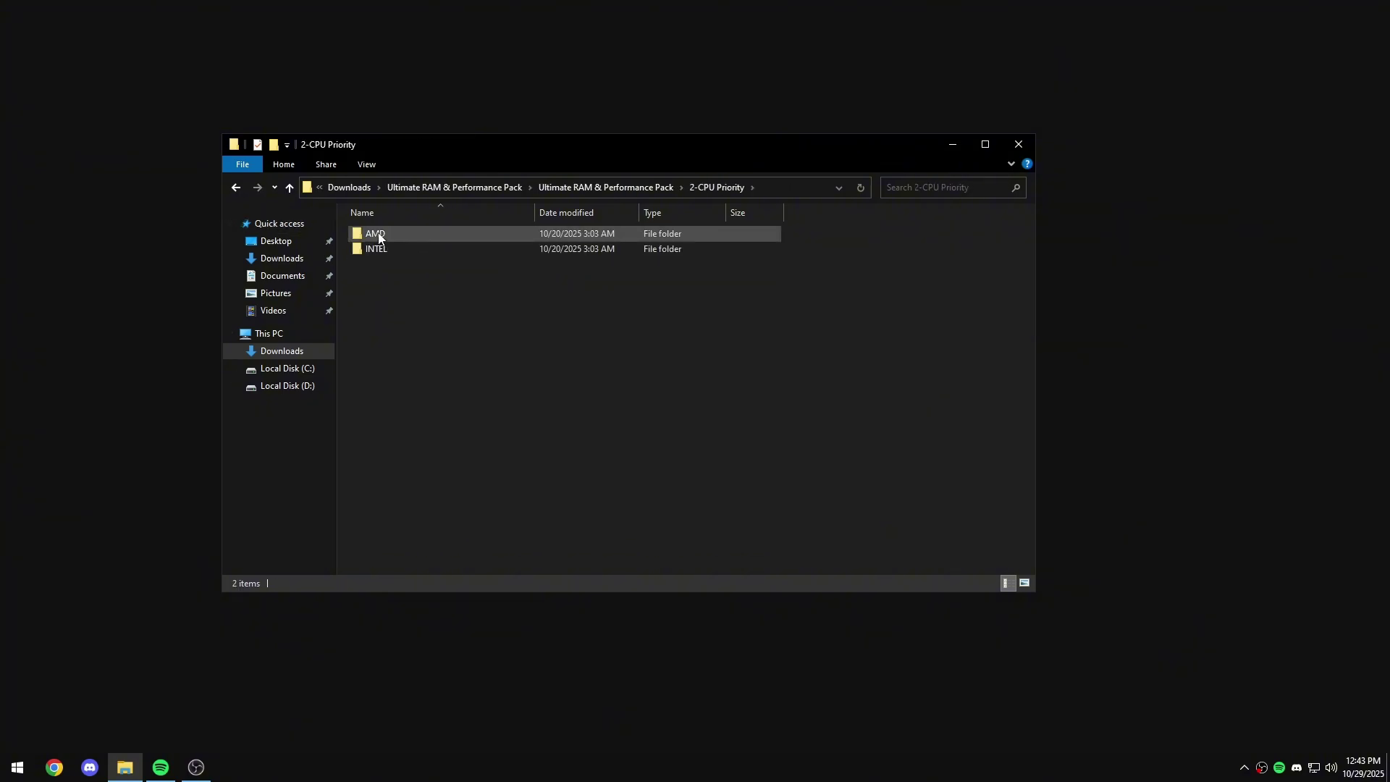
pyautogui.click(378, 250)
pyautogui.doubleClick(424, 250)
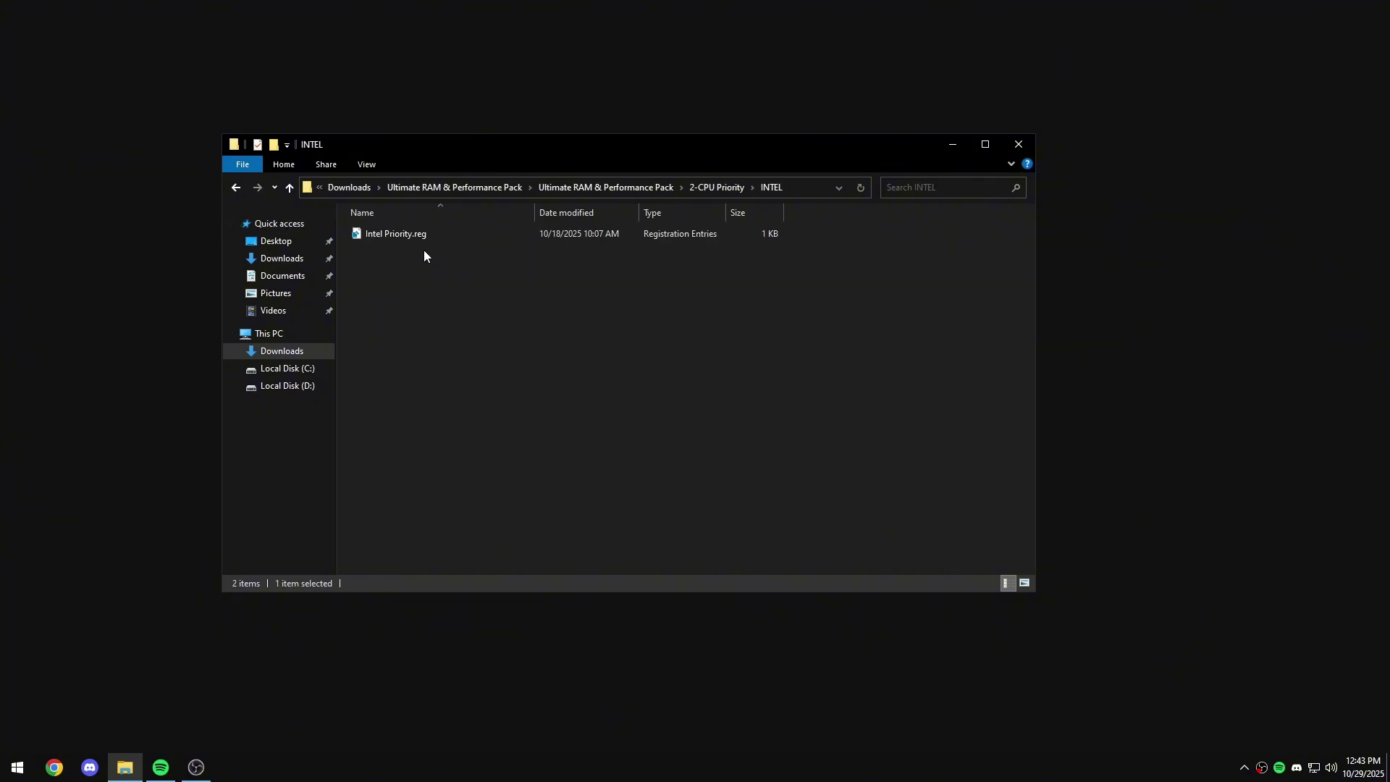
pyautogui.click(452, 235)
pyautogui.doubleClick(447, 234)
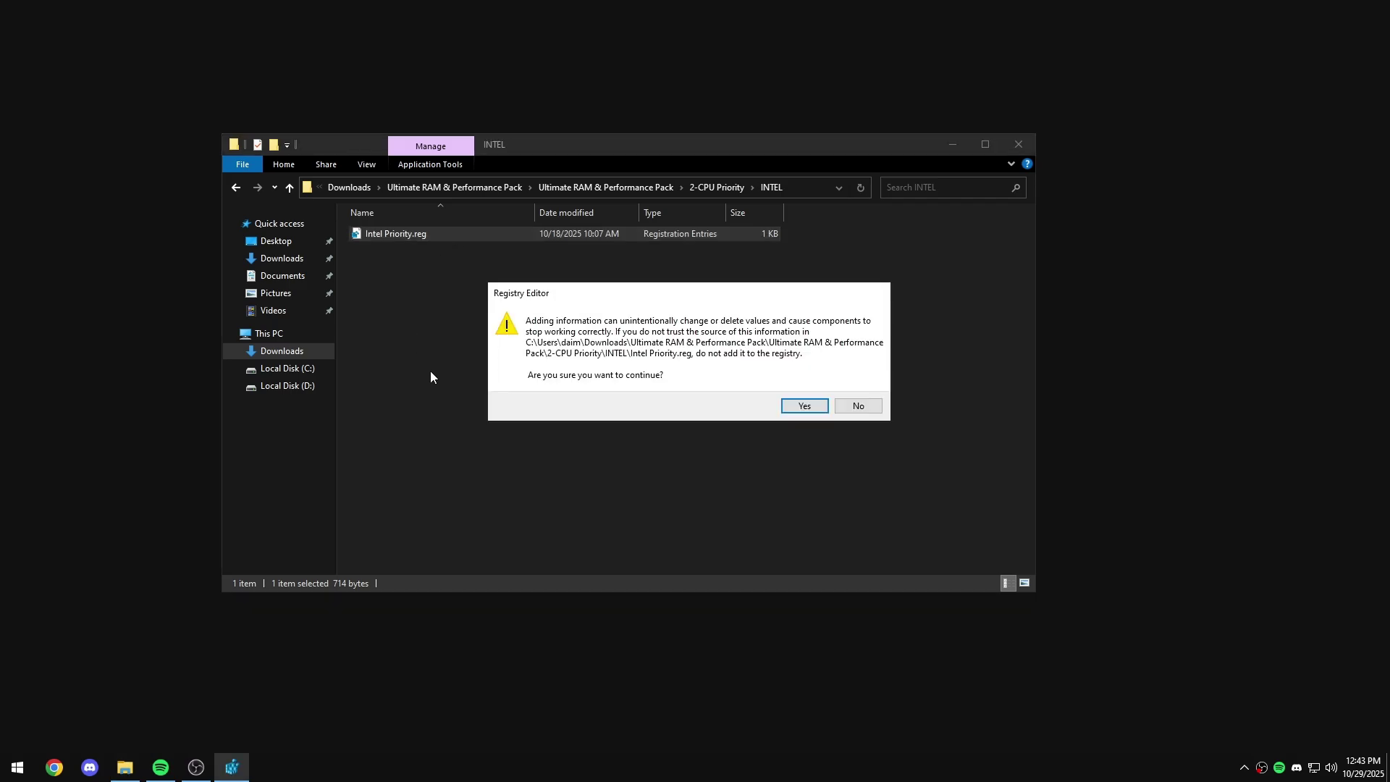
pyautogui.click(802, 406)
pyautogui.click(865, 388)
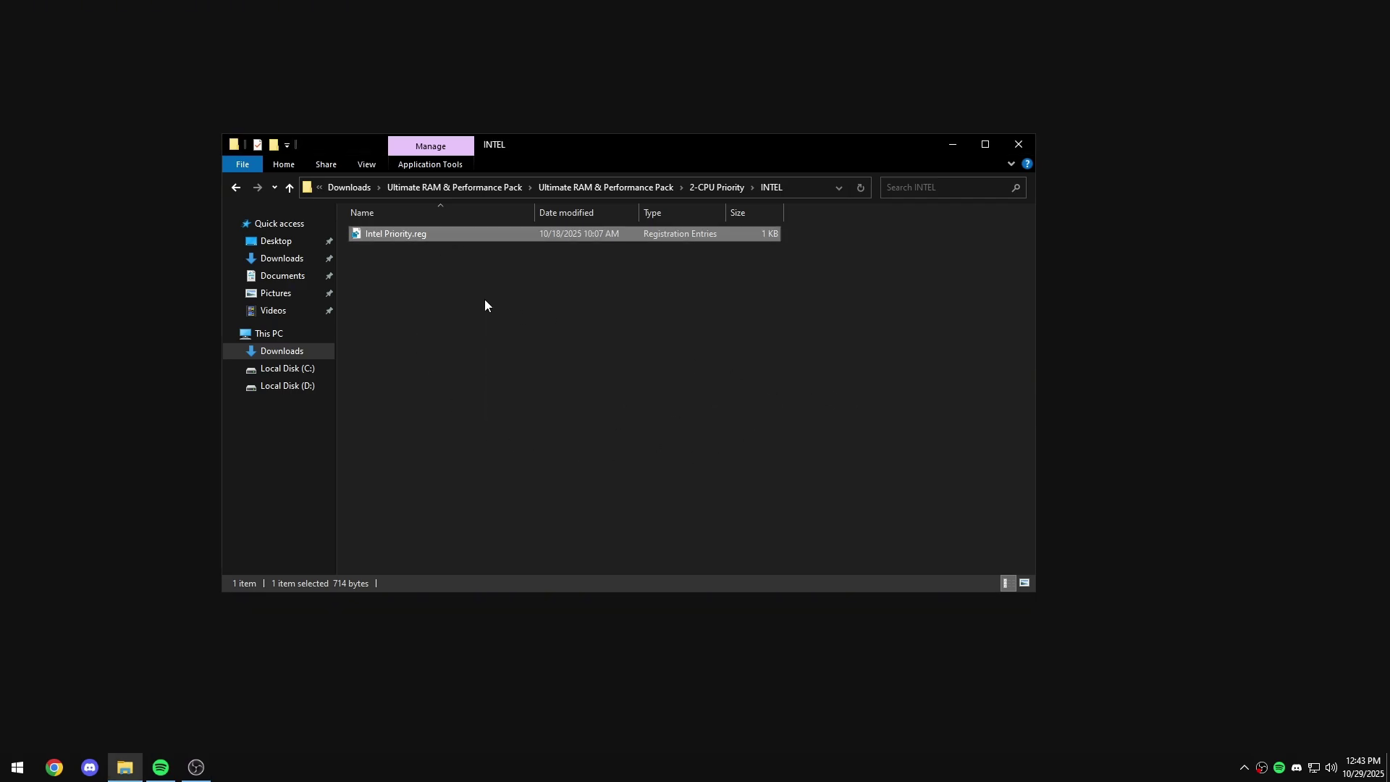
# Step: Return to the Ultimate RAM & Performance Pack folder and open its 3-Quick CPU folder
pyautogui.click(236, 188)
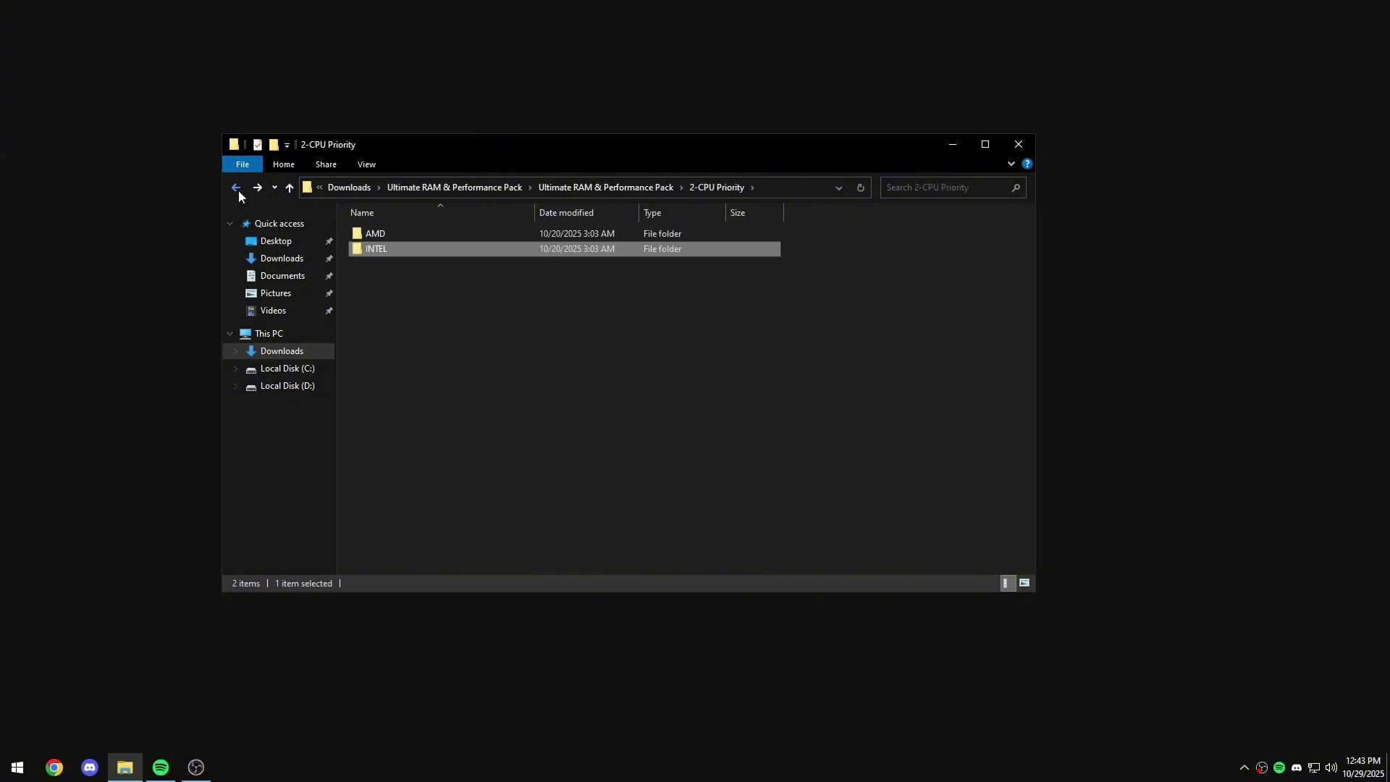
pyautogui.click(236, 187)
pyautogui.click(448, 266)
pyautogui.doubleClick(447, 264)
# Step: Install Quick CPU from QuickCpuSetup.msi, accepting the license agreement, then launch it and minimize the File Explorer window covering it
pyautogui.doubleClick(405, 236)
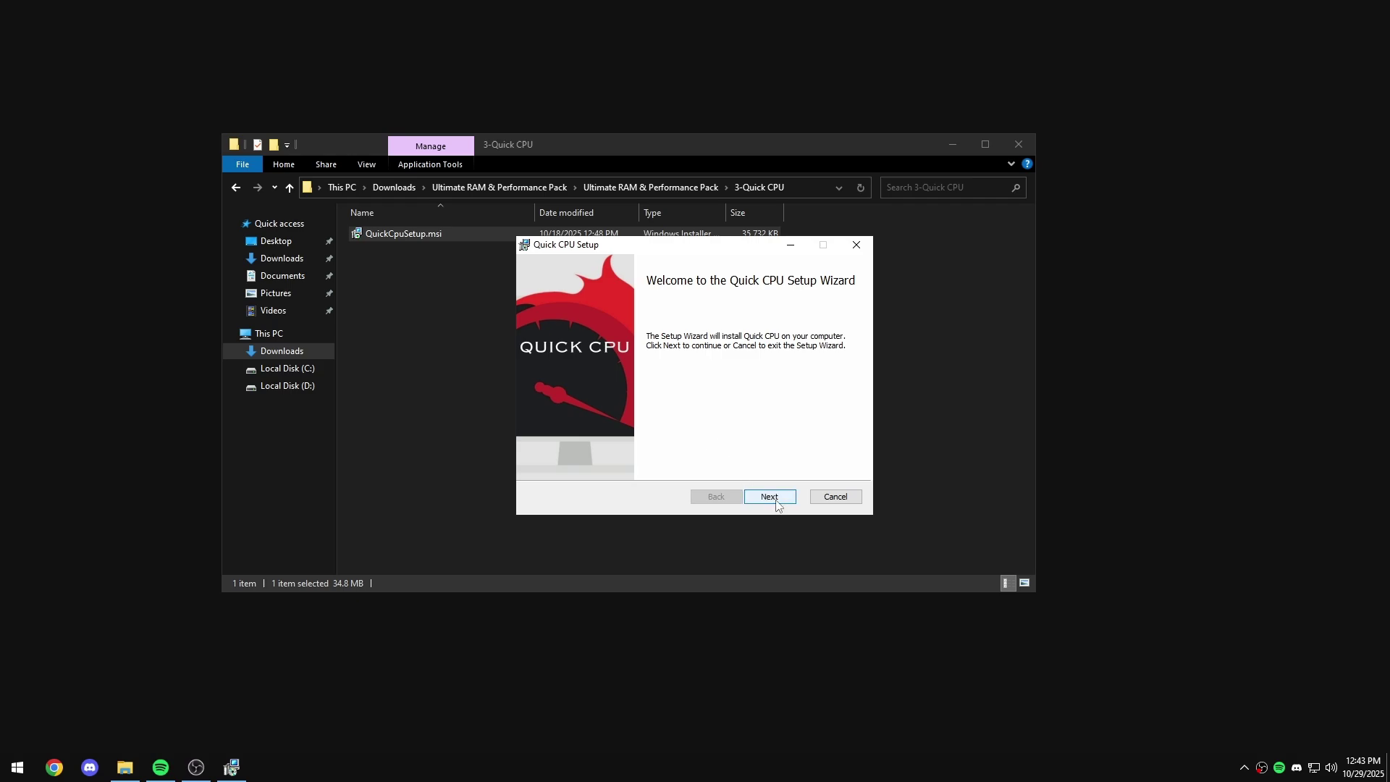
pyautogui.click(769, 497)
pyautogui.click(673, 465)
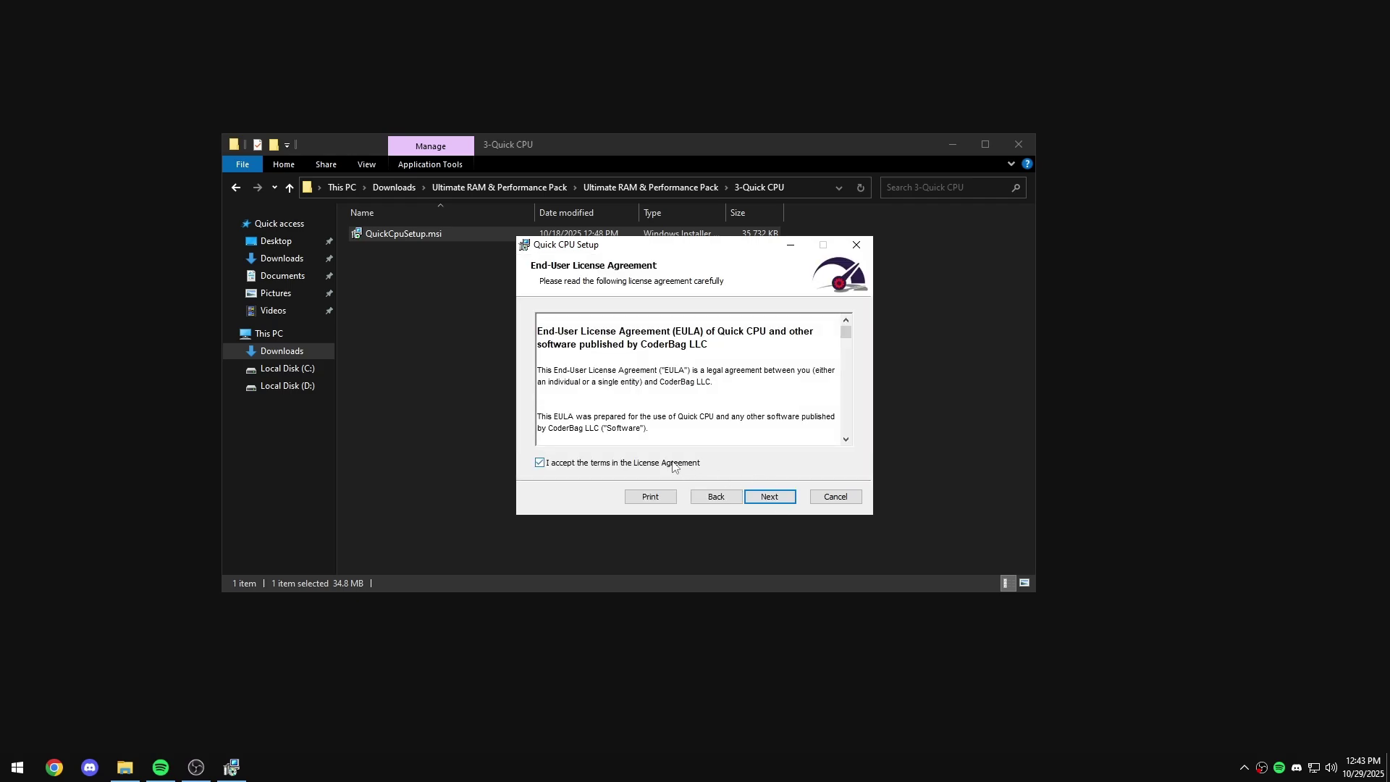
pyautogui.click(770, 498)
pyautogui.click(771, 504)
pyautogui.click(771, 504)
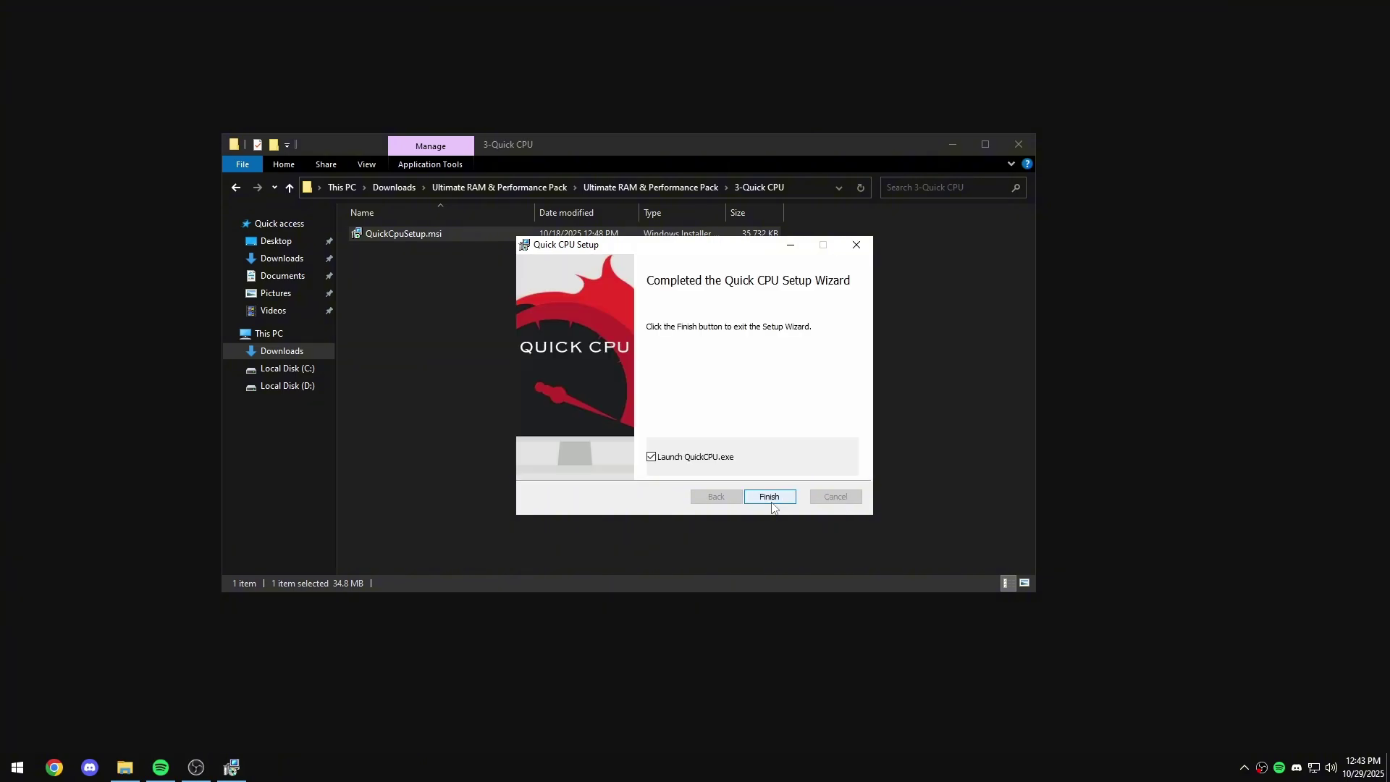
pyautogui.click(780, 495)
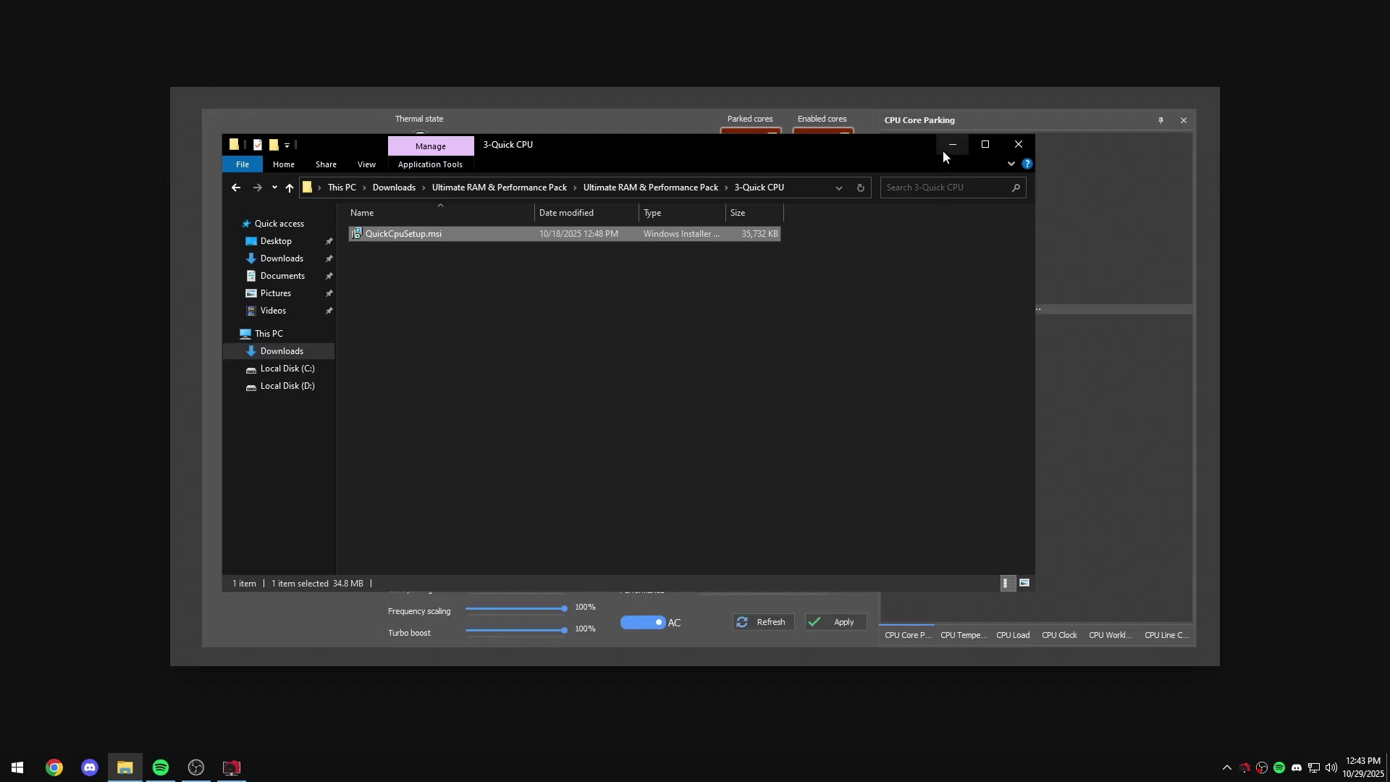
pyautogui.click(943, 150)
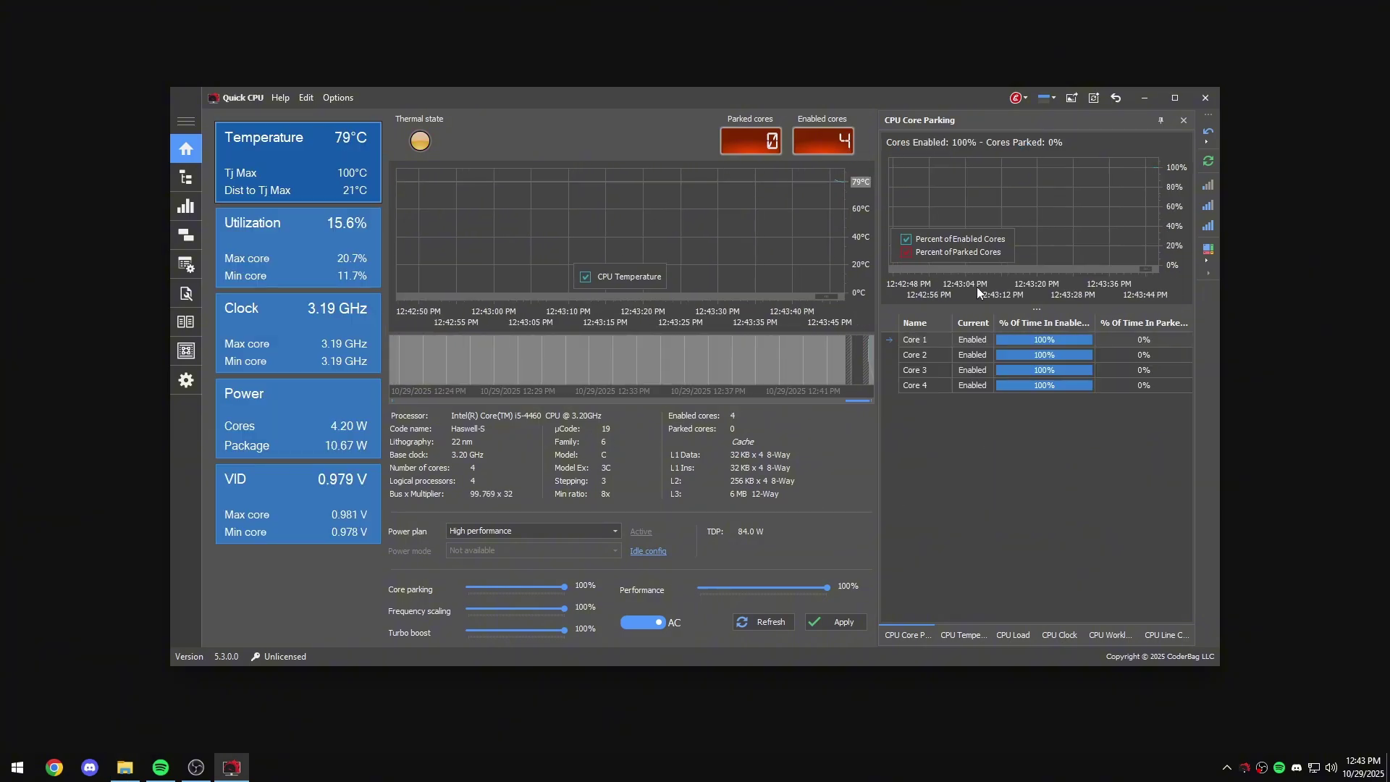
# Step: Use the High performance power plan with core parking, frequency scaling, turbo boost and performance all at 100%, and apply the settings
pyautogui.click(497, 534)
pyautogui.click(467, 559)
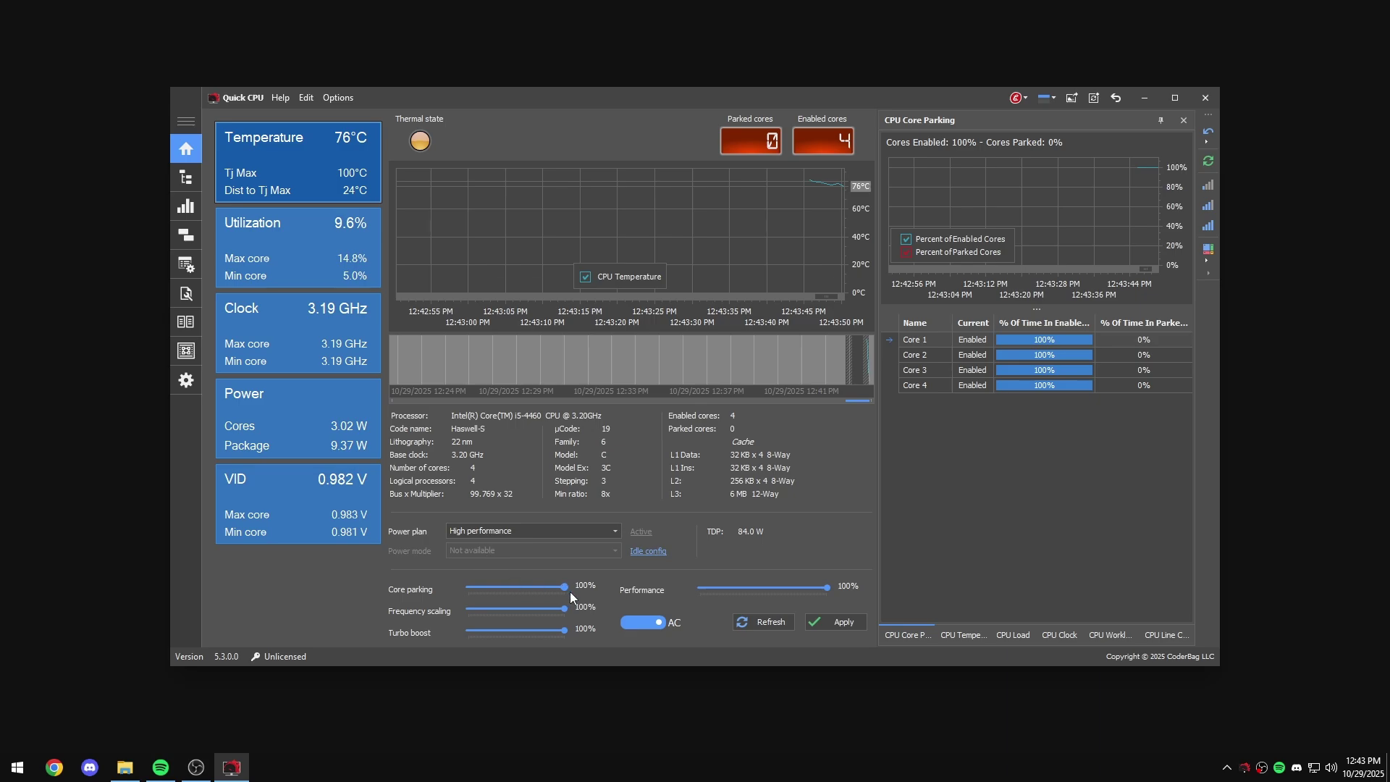
pyautogui.moveTo(567, 590); pyautogui.dragTo(516, 597)
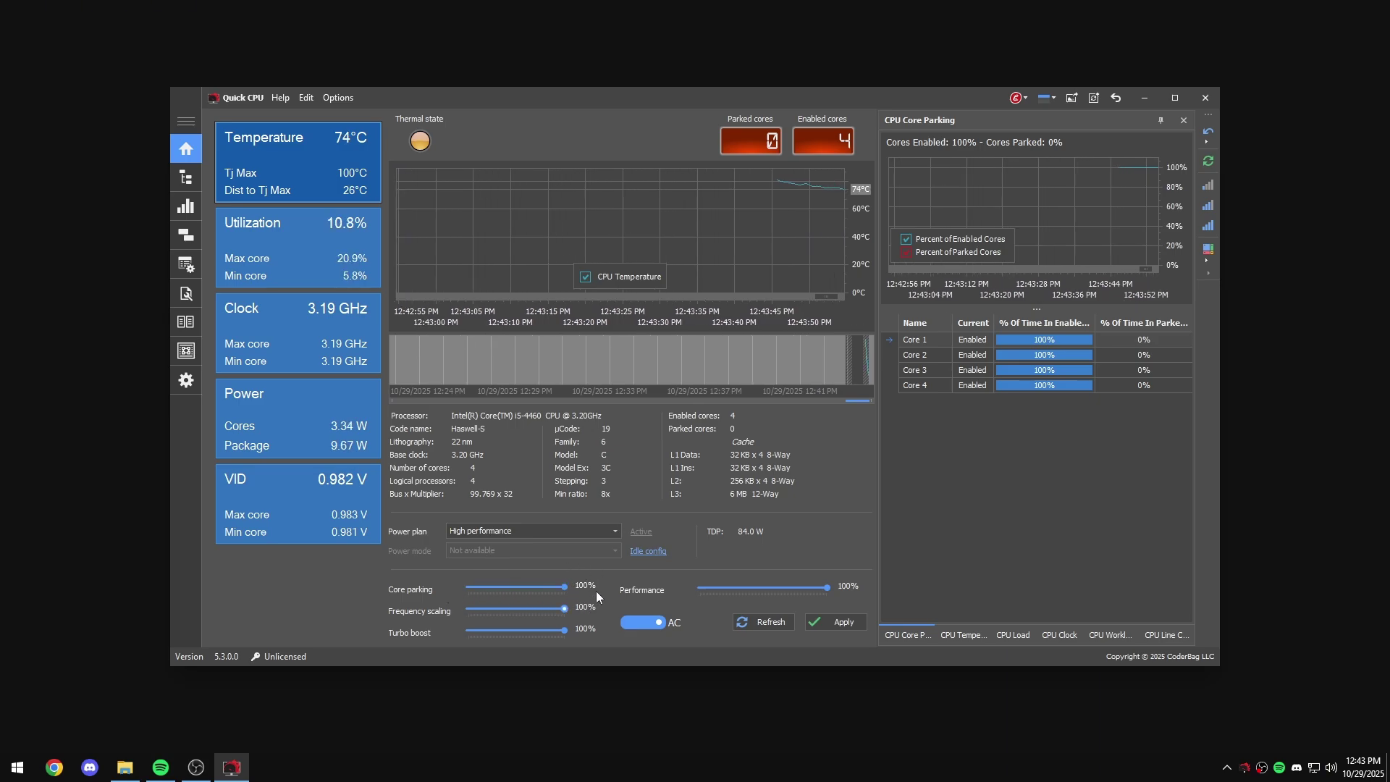
pyautogui.moveTo(559, 628); pyautogui.dragTo(597, 629)
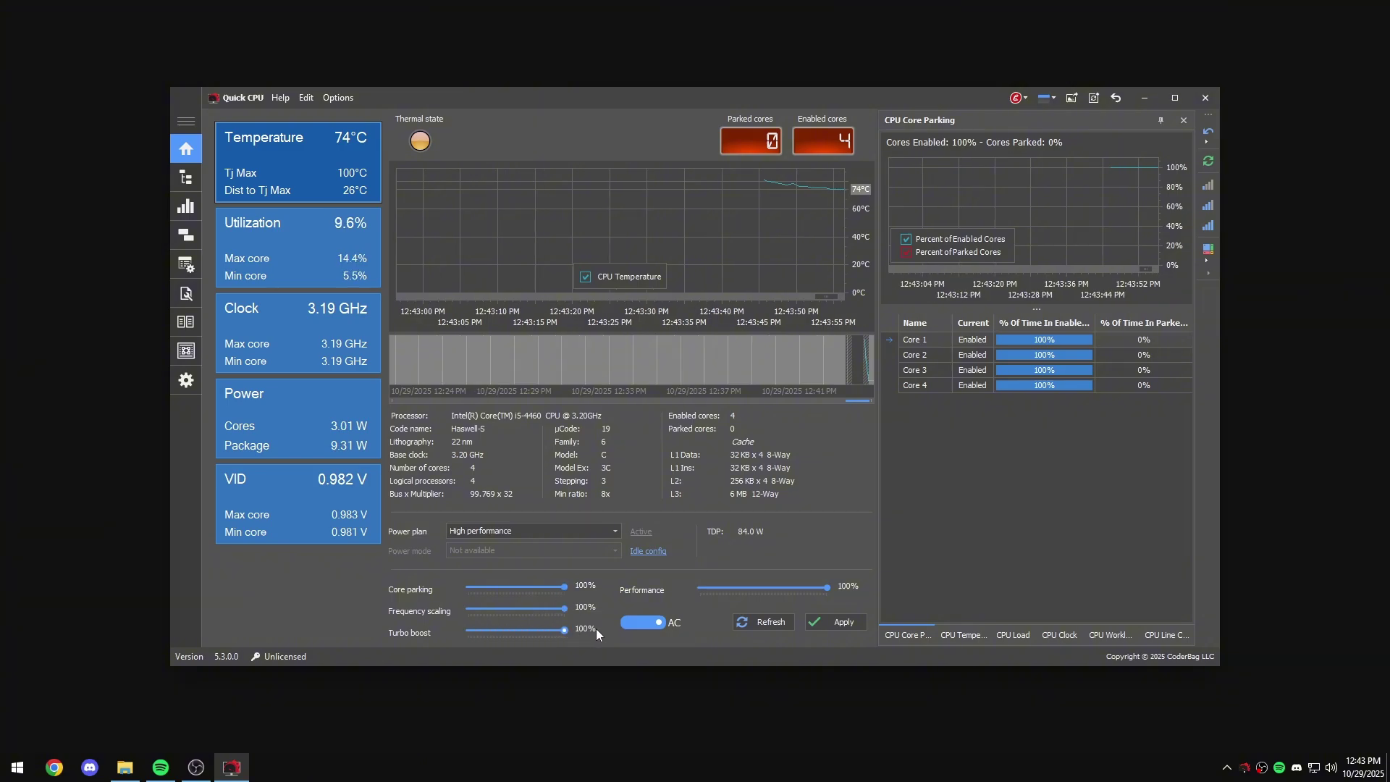
pyautogui.moveTo(746, 591)
pyautogui.mouseDown()
pyautogui.moveTo(762, 585)
pyautogui.moveTo(737, 586)
pyautogui.mouseUp()
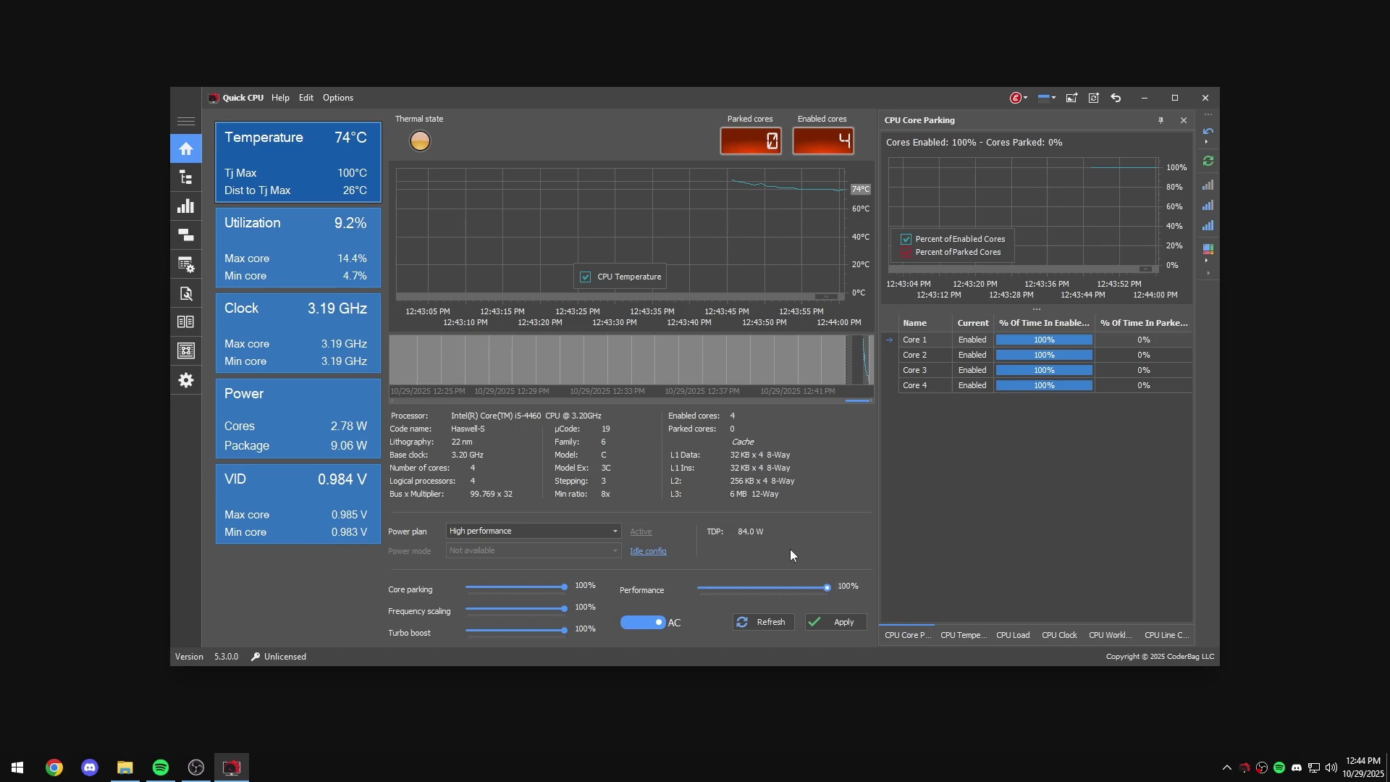
pyautogui.click(825, 621)
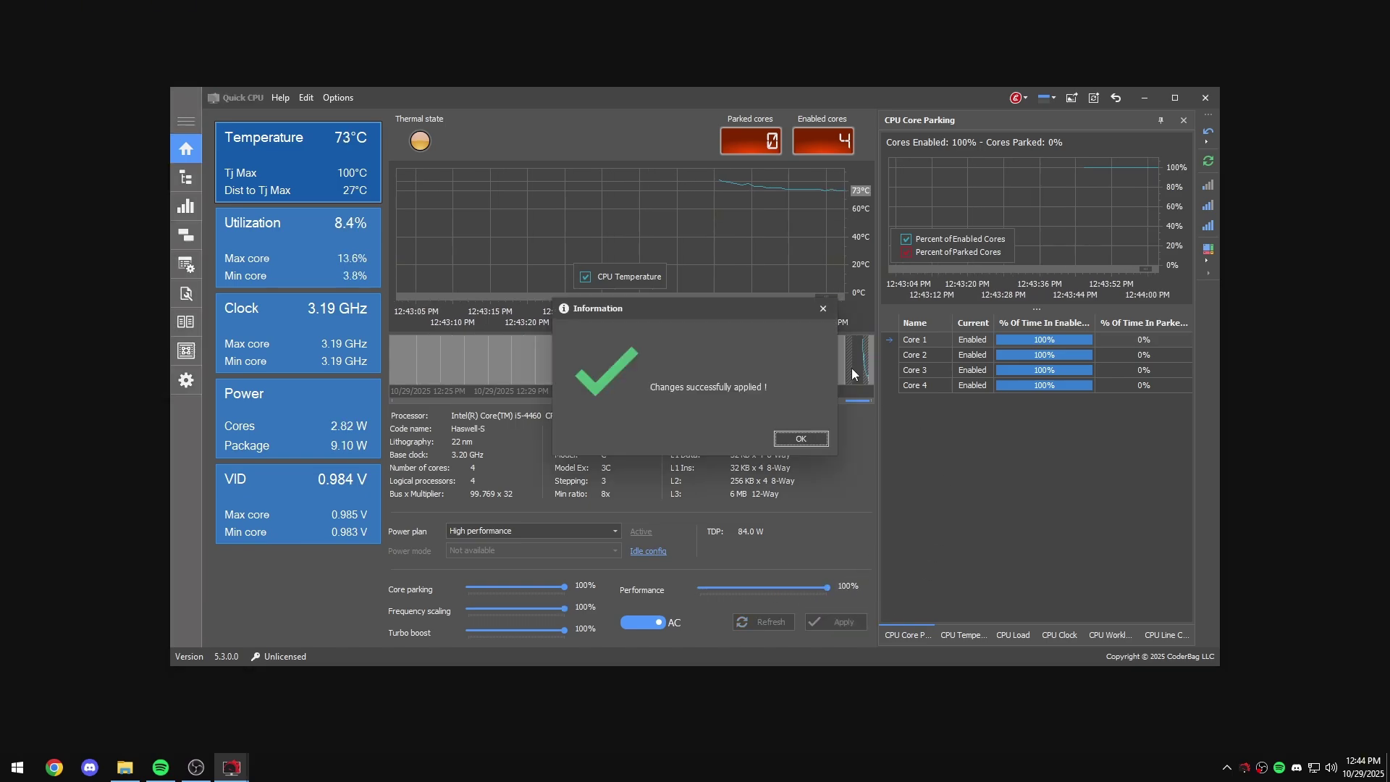
pyautogui.click(797, 440)
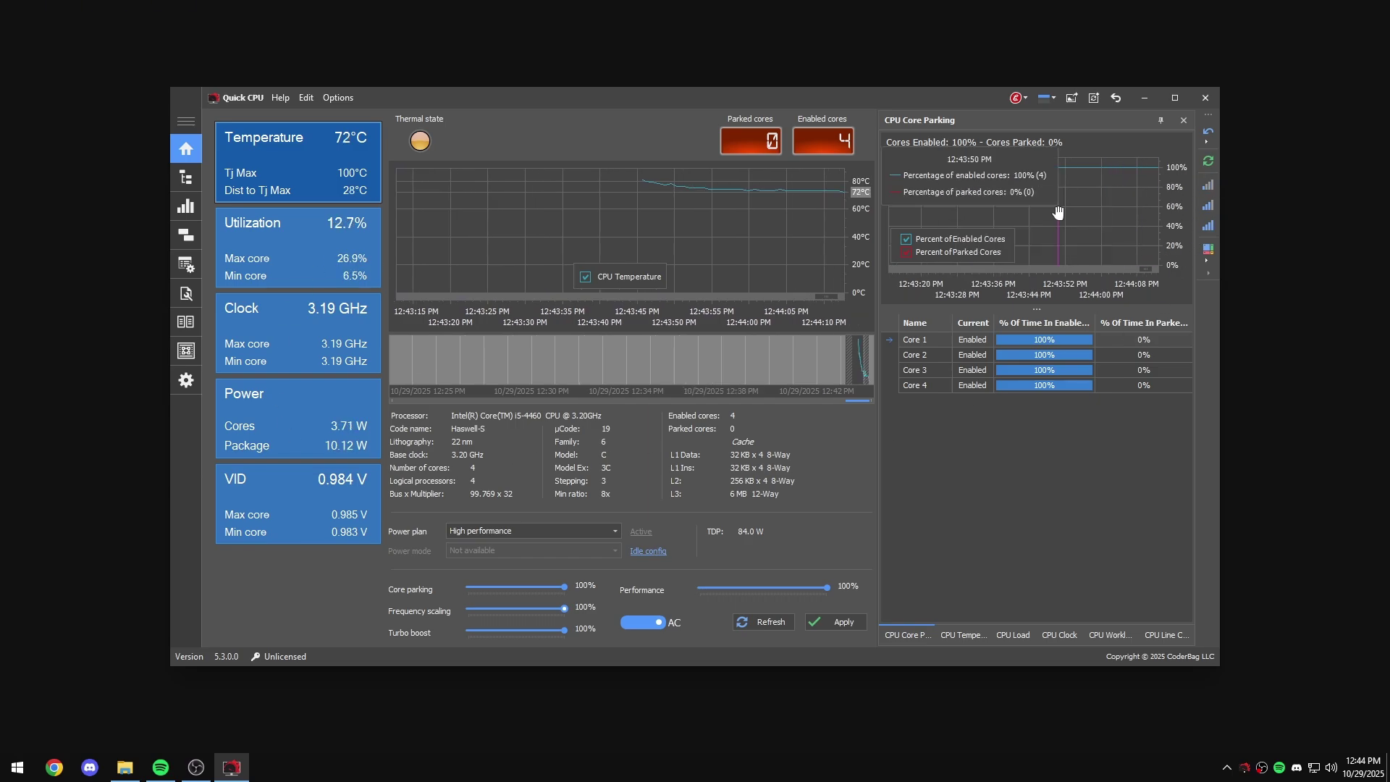
# Step: Close Quick CPU, return to the Ultimate RAM & Performance Pack folder in File Explorer and open its 4-RAM Optimization folder
pyautogui.click(1213, 92)
pyautogui.click(135, 762)
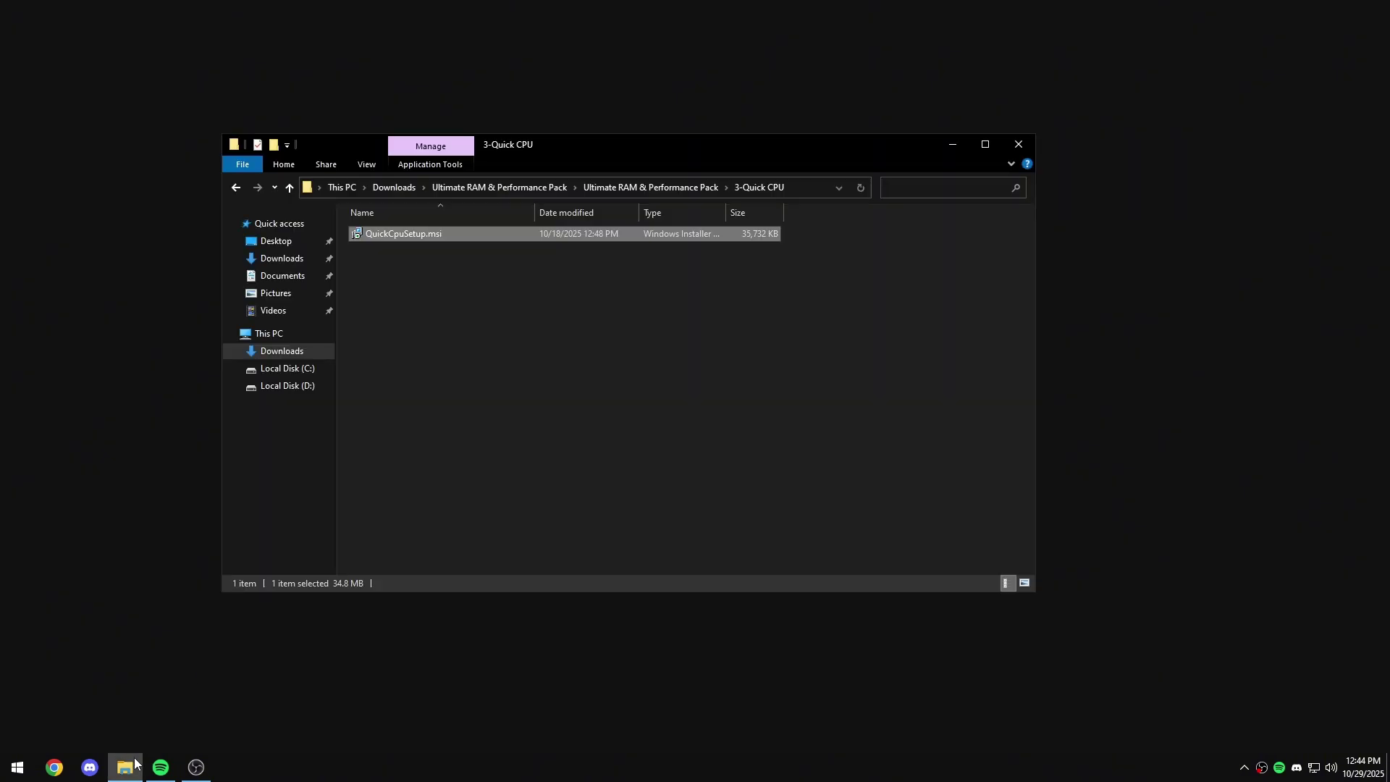
pyautogui.click(608, 188)
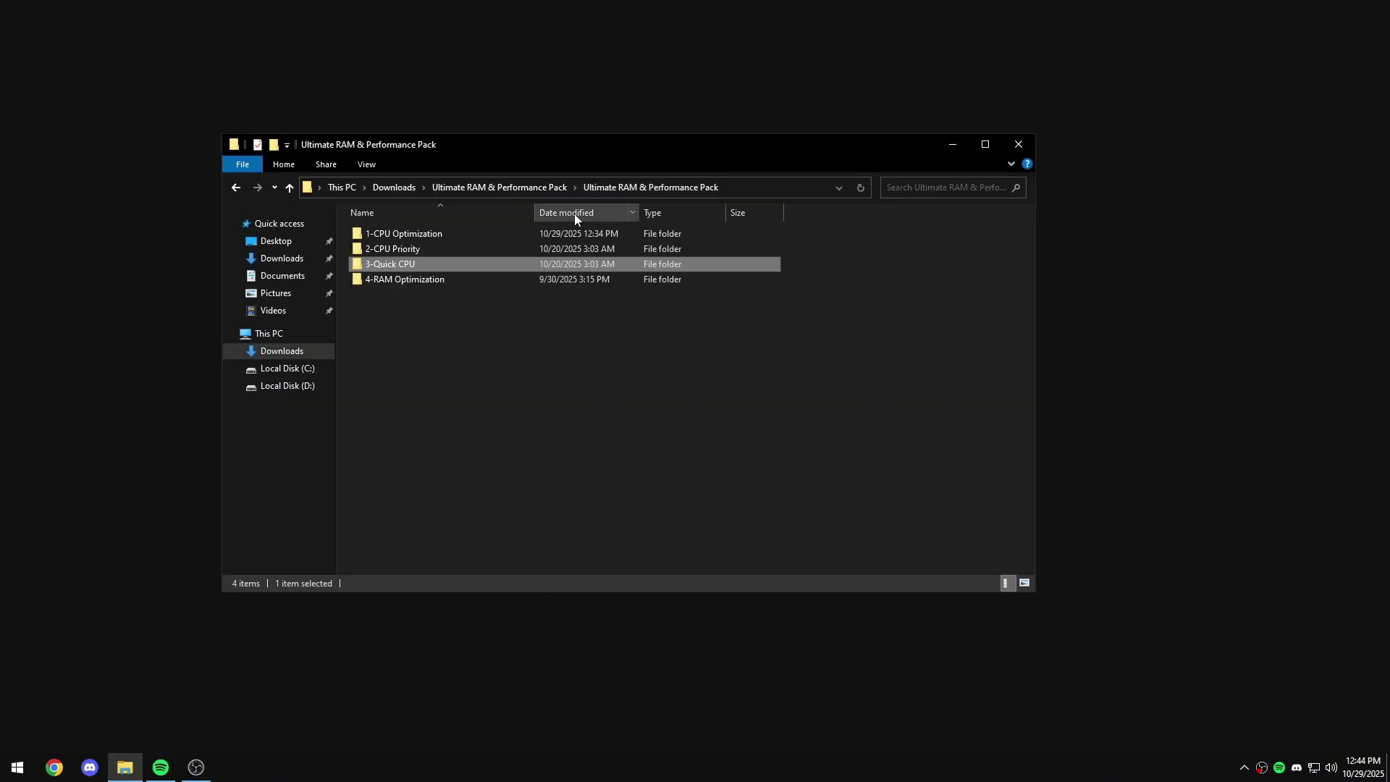
pyautogui.click(410, 283)
pyautogui.doubleClick(472, 283)
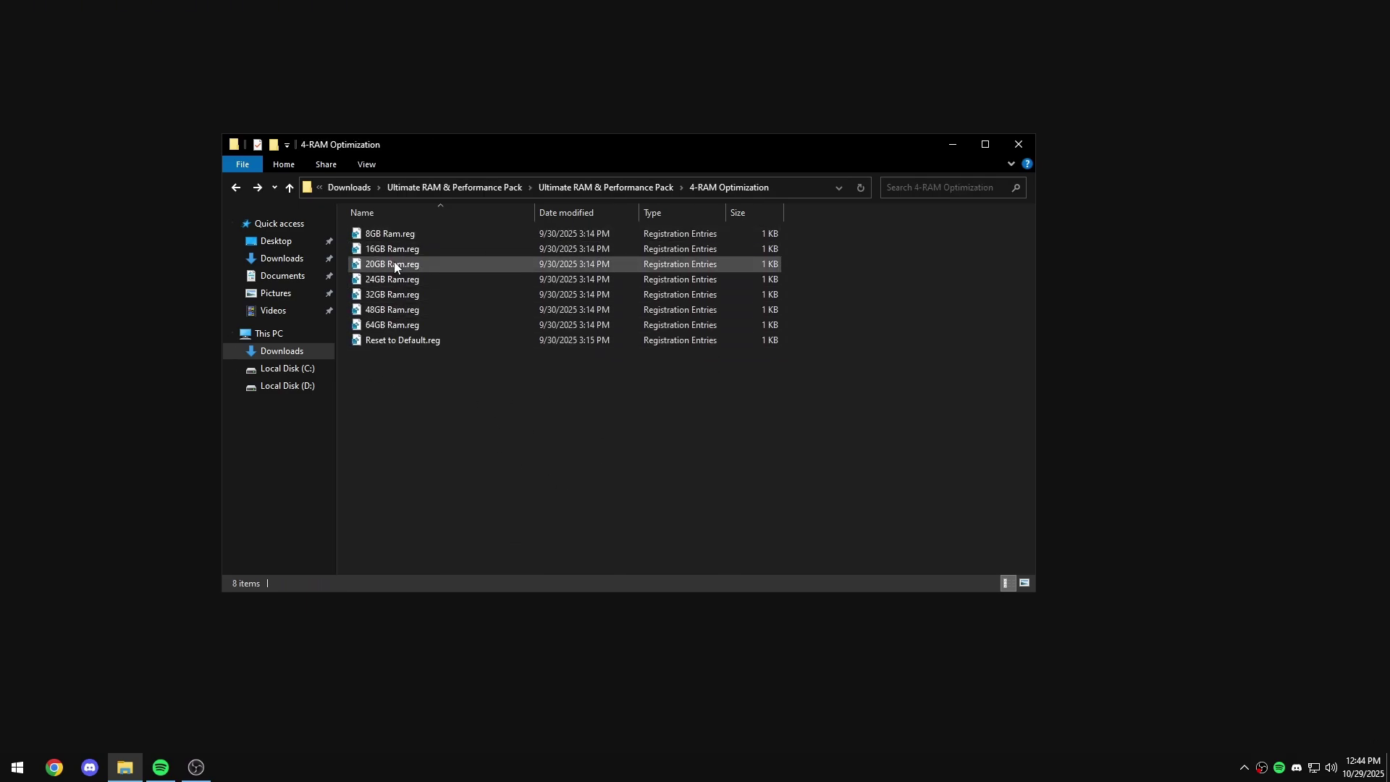
# Step: Merge 16GB Ram.reg from the 4-RAM Optimization folder into the registry and close the File Explorer window
pyautogui.click(454, 252)
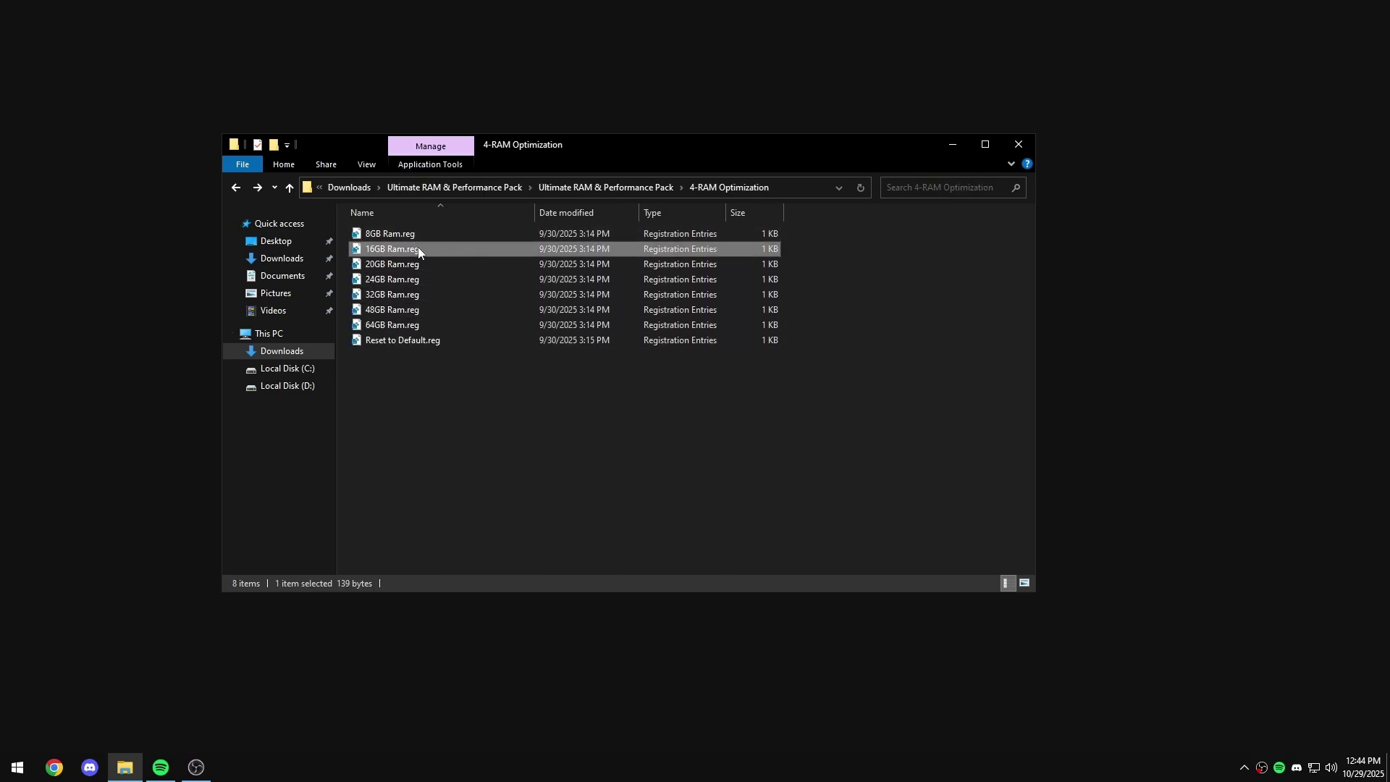
pyautogui.doubleClick(437, 249)
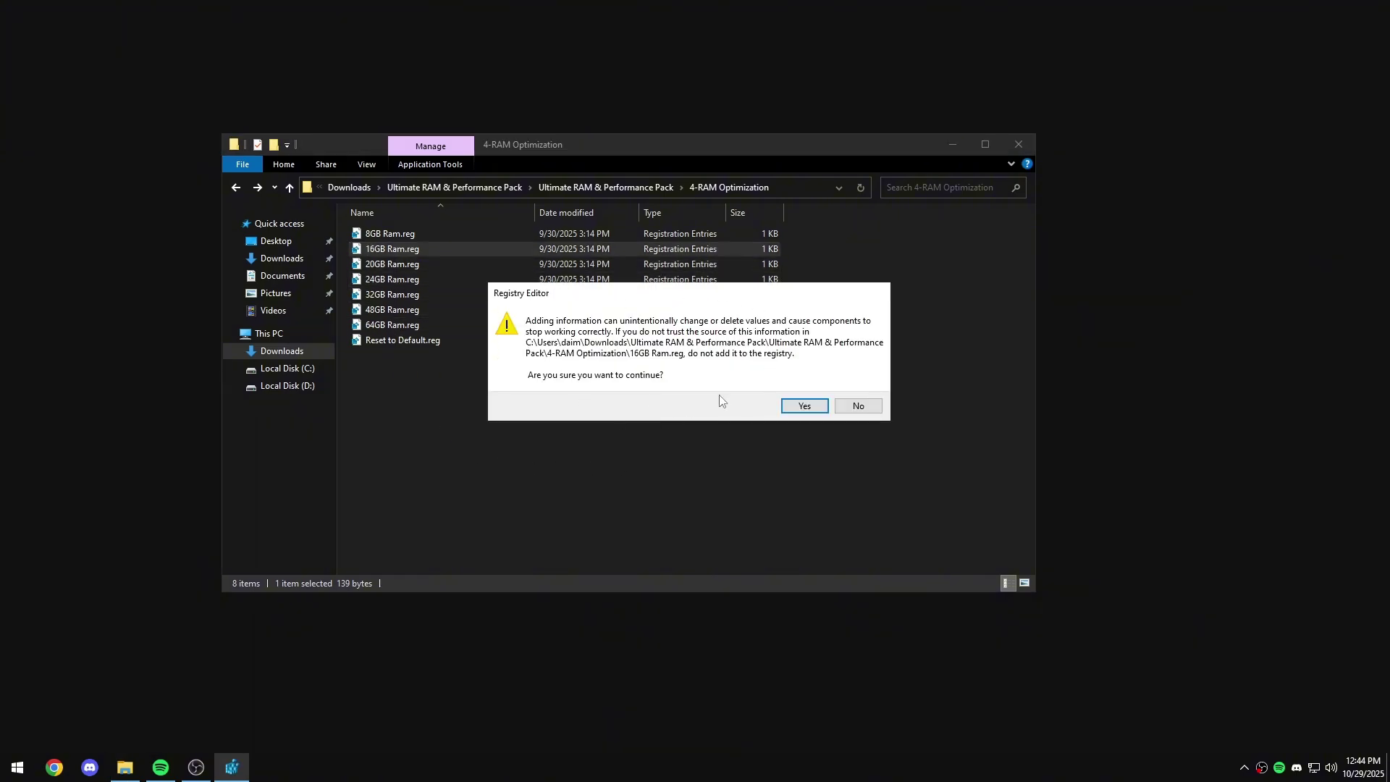
pyautogui.click(803, 407)
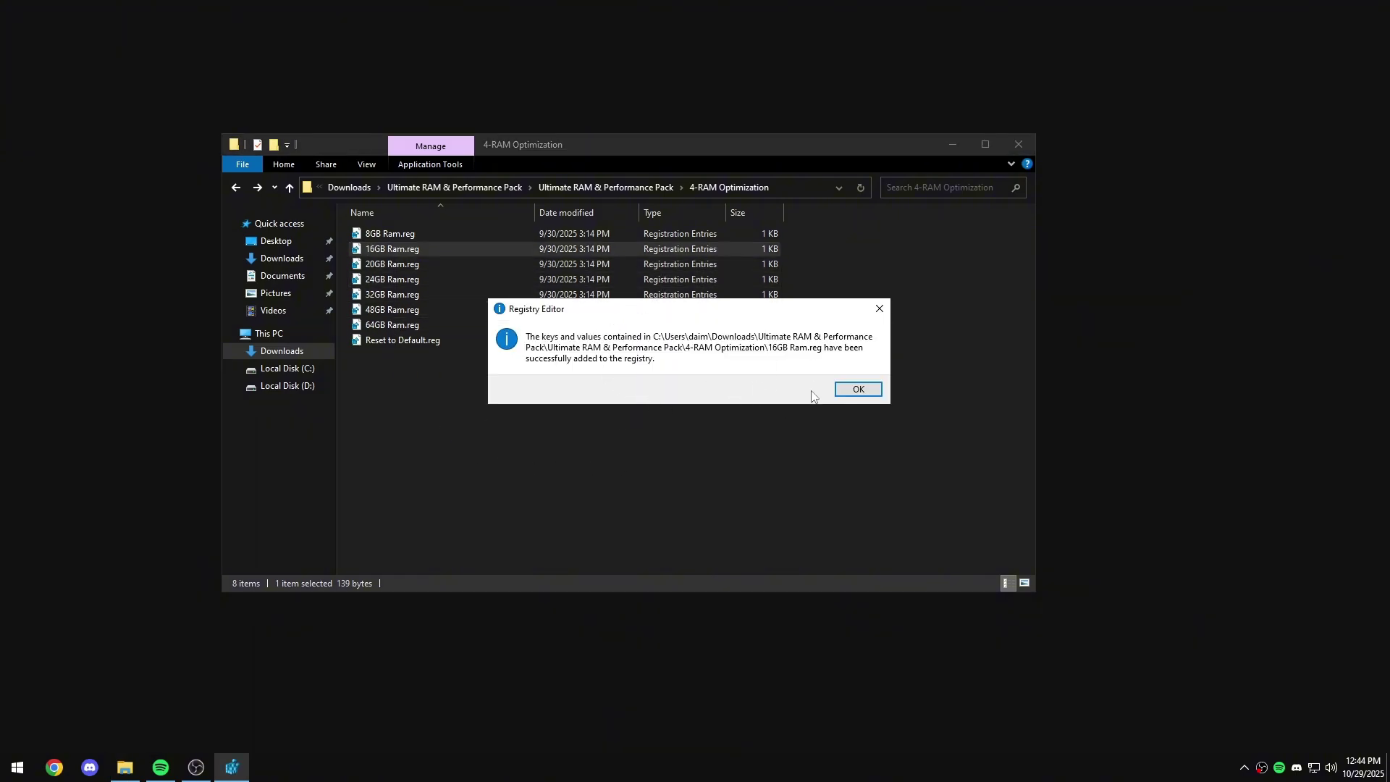
pyautogui.click(858, 389)
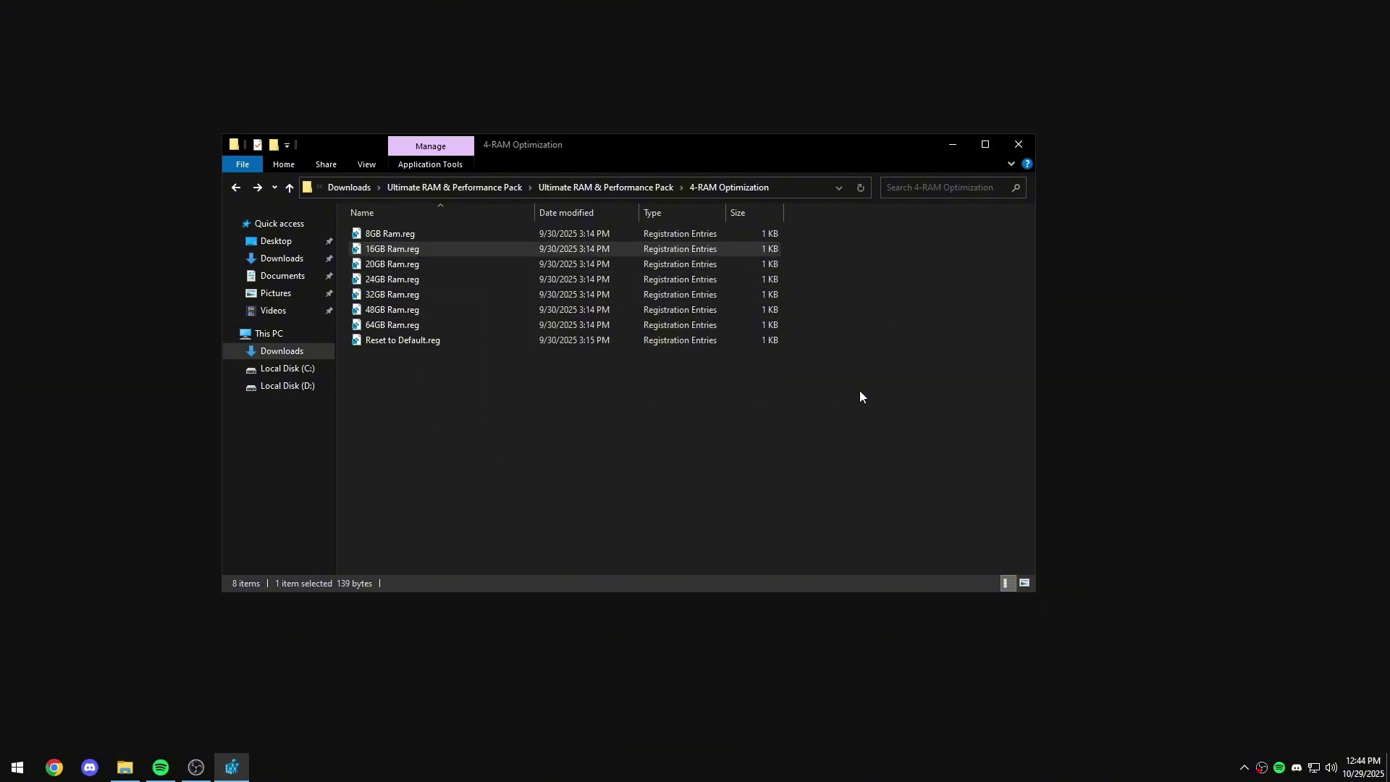
pyautogui.click(1018, 144)
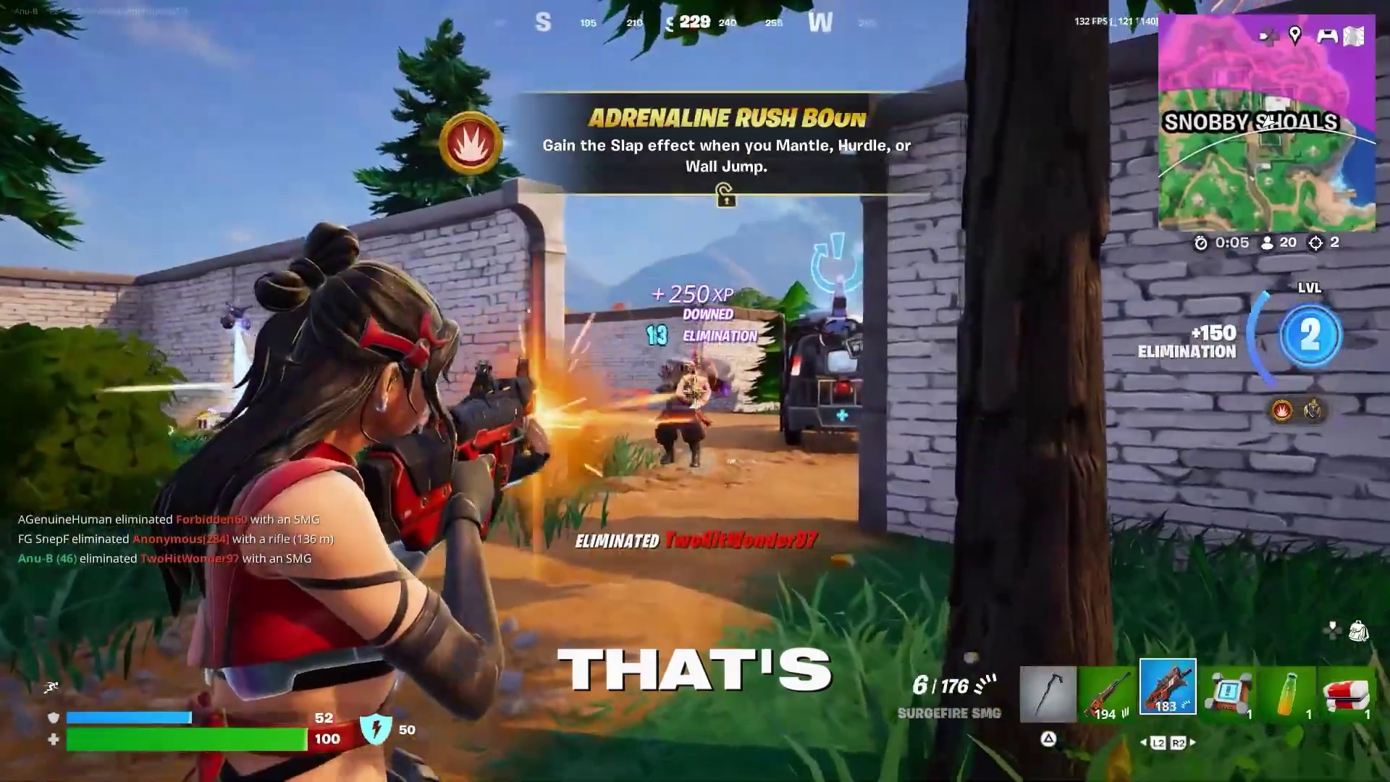